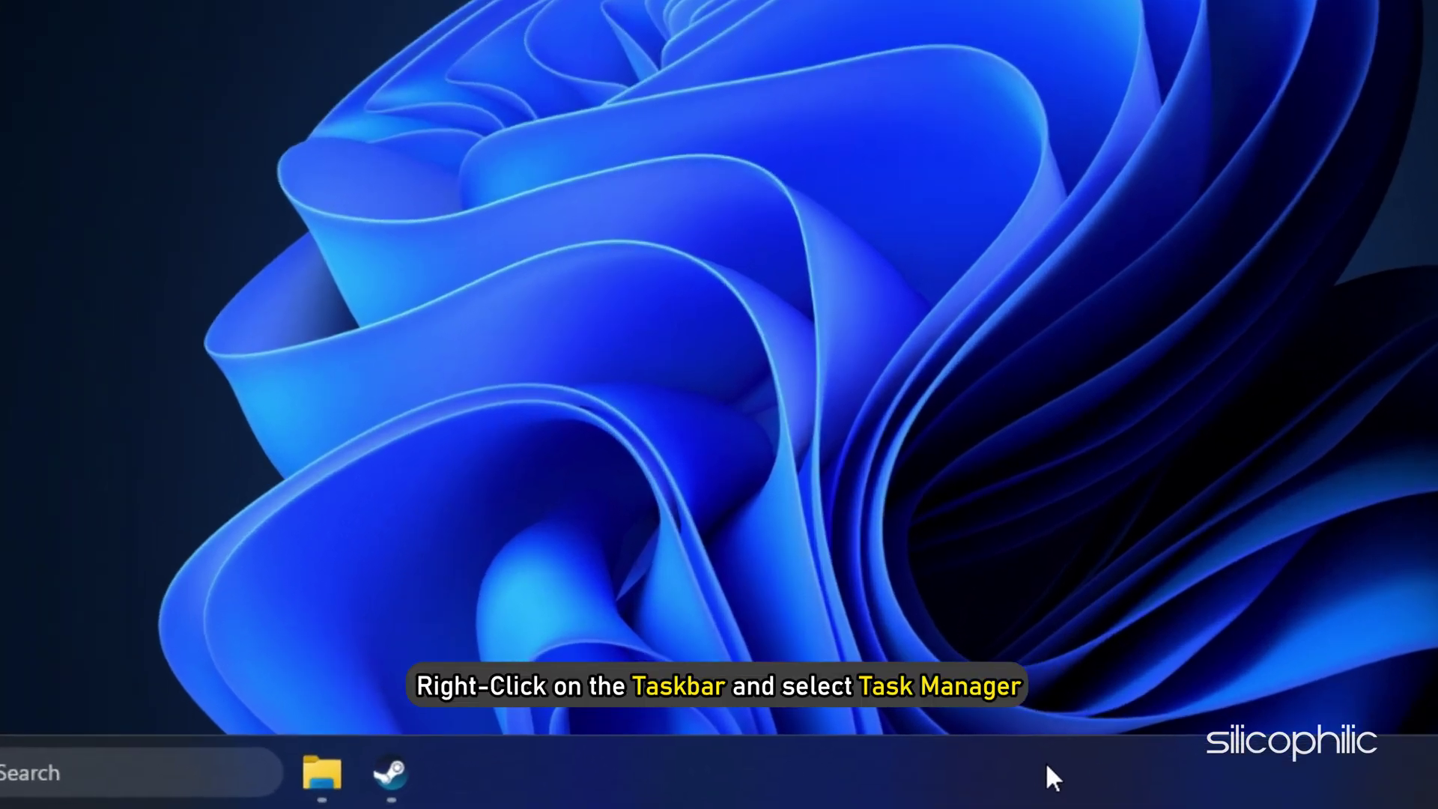
Step: End the EA app process from Task Manager and close Task Manager
{"action": "right_click", "coordinate": [1046, 765]}
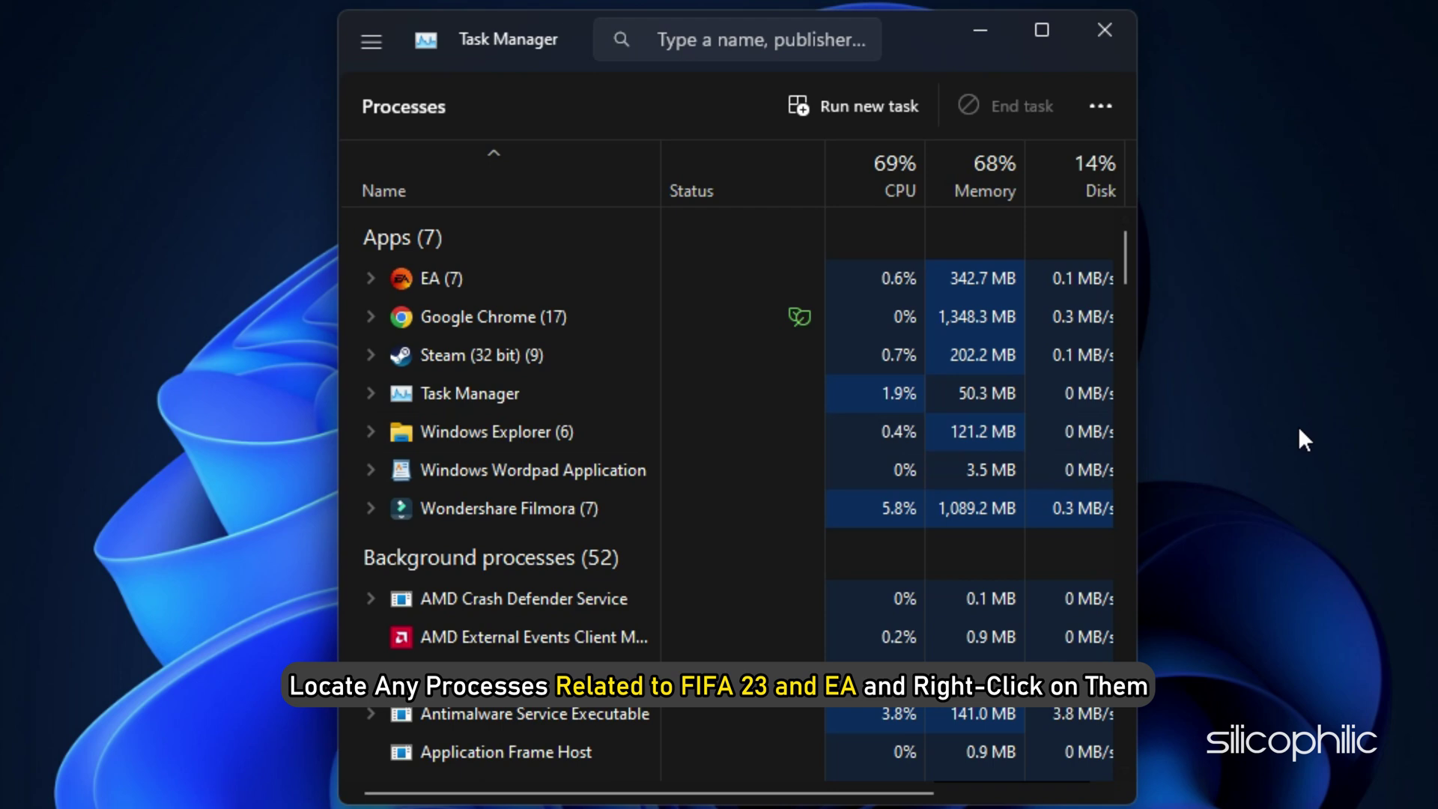
{"action": "right_click", "coordinate": [616, 294]}
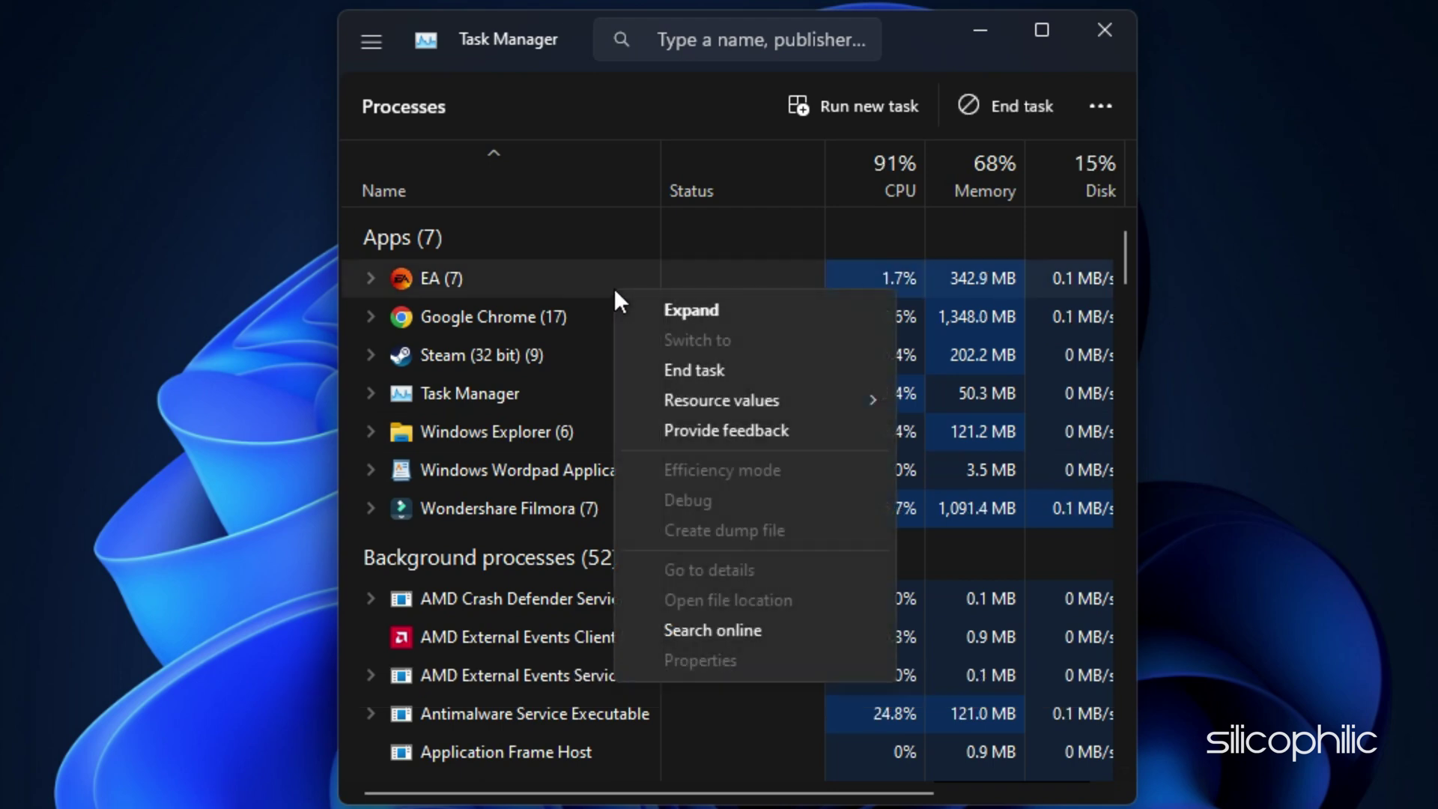
{"action": "left_click", "coordinate": [790, 372]}
{"action": "left_click", "coordinate": [1081, 43]}
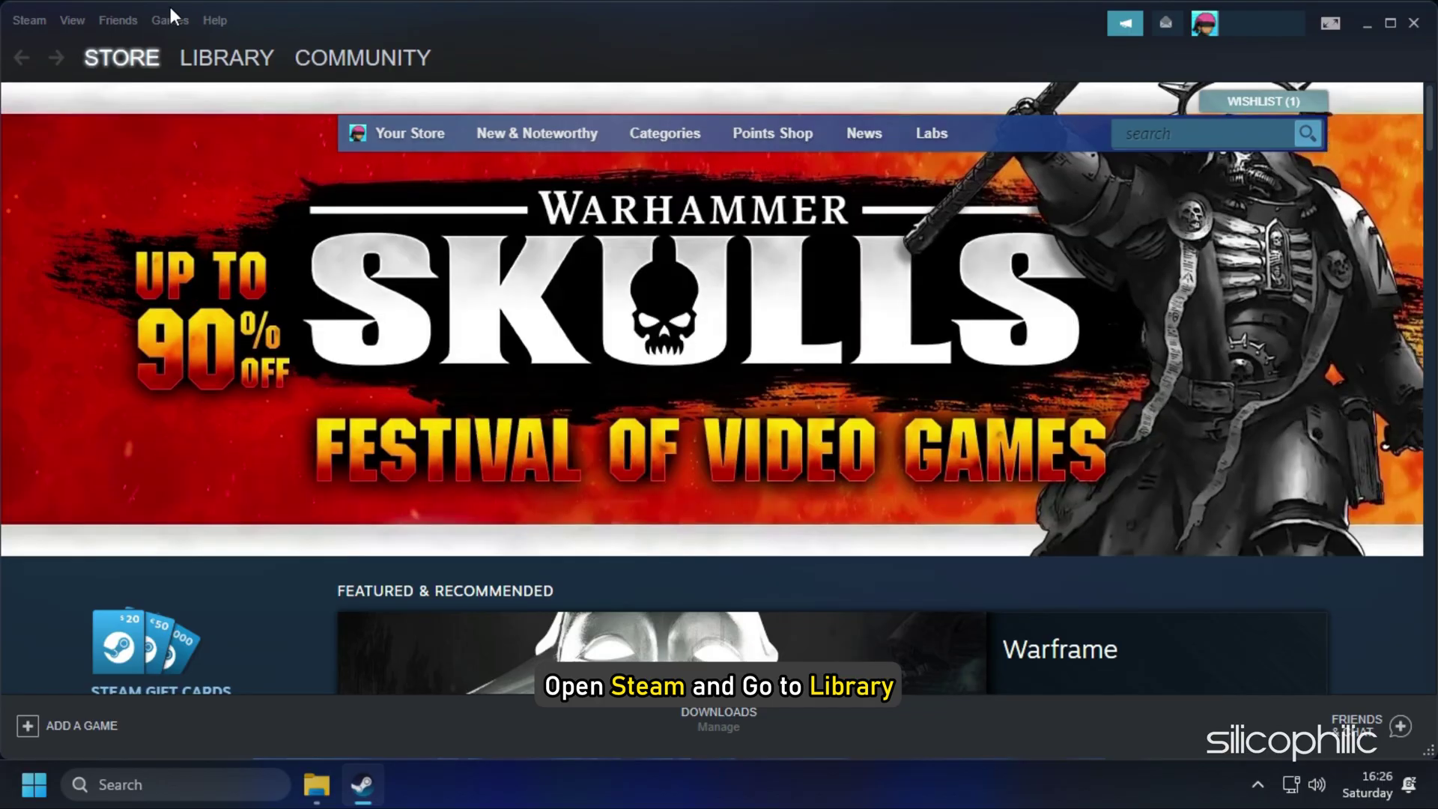
Step: From the Steam Library, browse EA SPORTS FIFA 23's local files to reach its install folder
{"action": "left_click", "coordinate": [197, 56]}
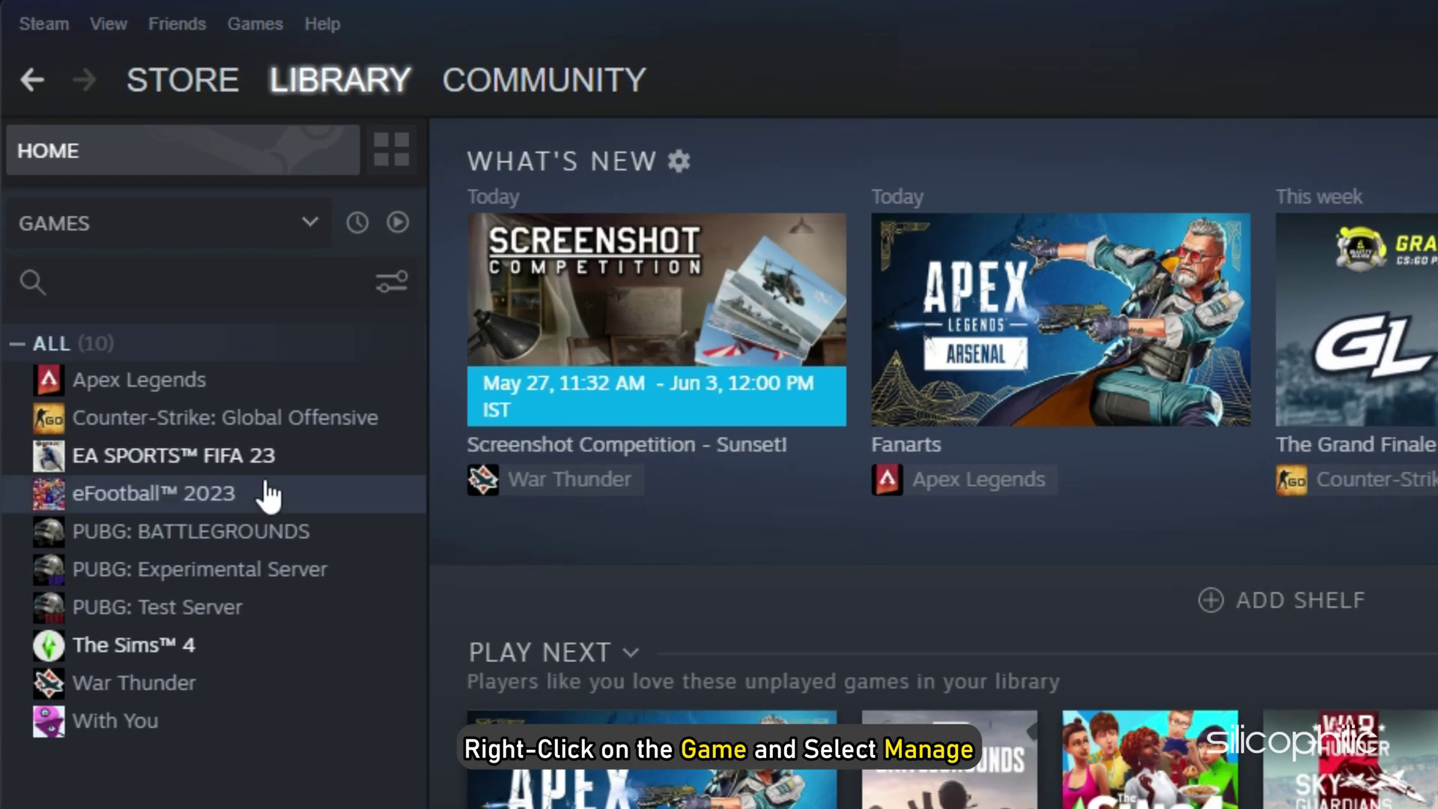
{"action": "left_click", "coordinate": [270, 461]}
{"action": "right_click", "coordinate": [269, 472]}
{"action": "mouse_move", "coordinate": [322, 617]}
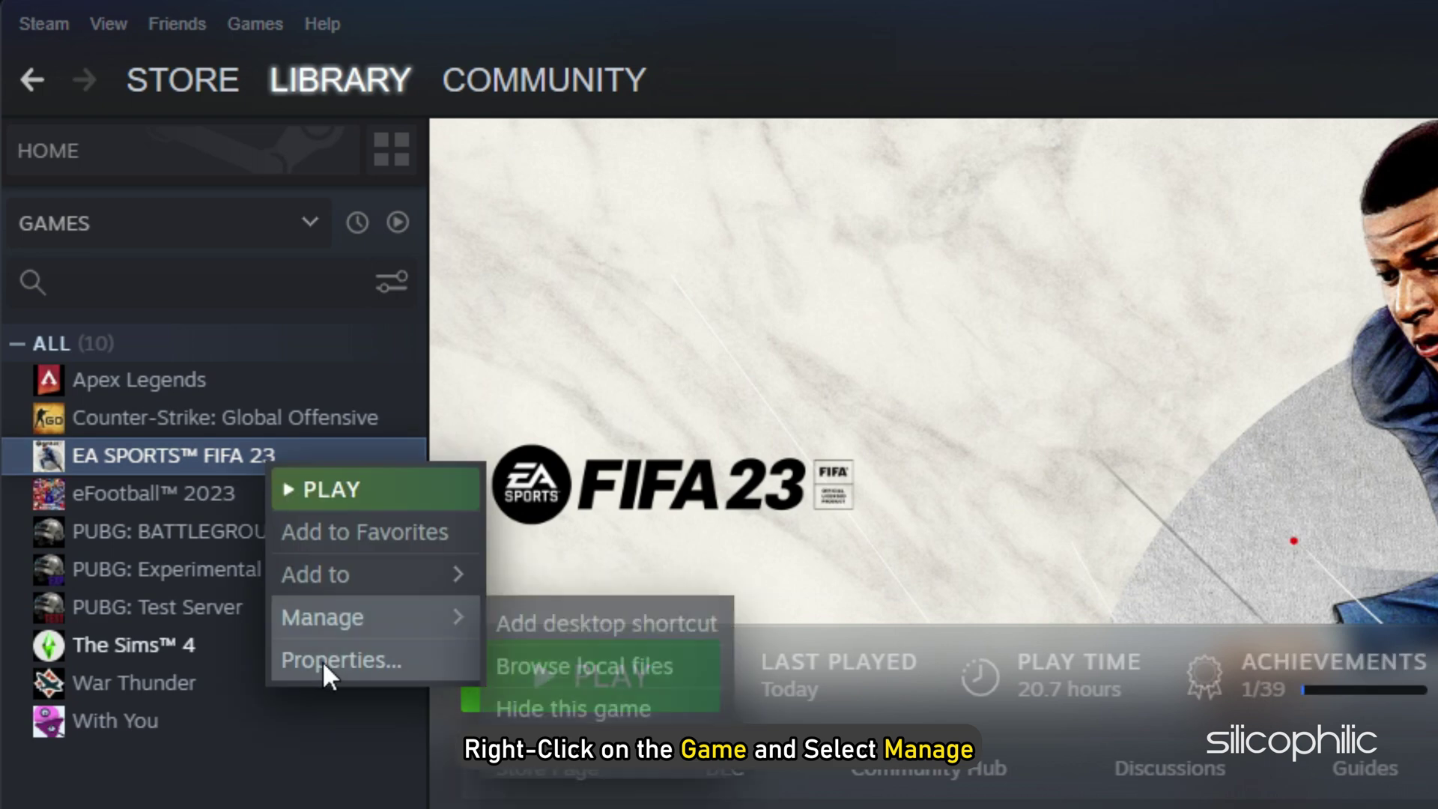
{"action": "left_click", "coordinate": [579, 678]}
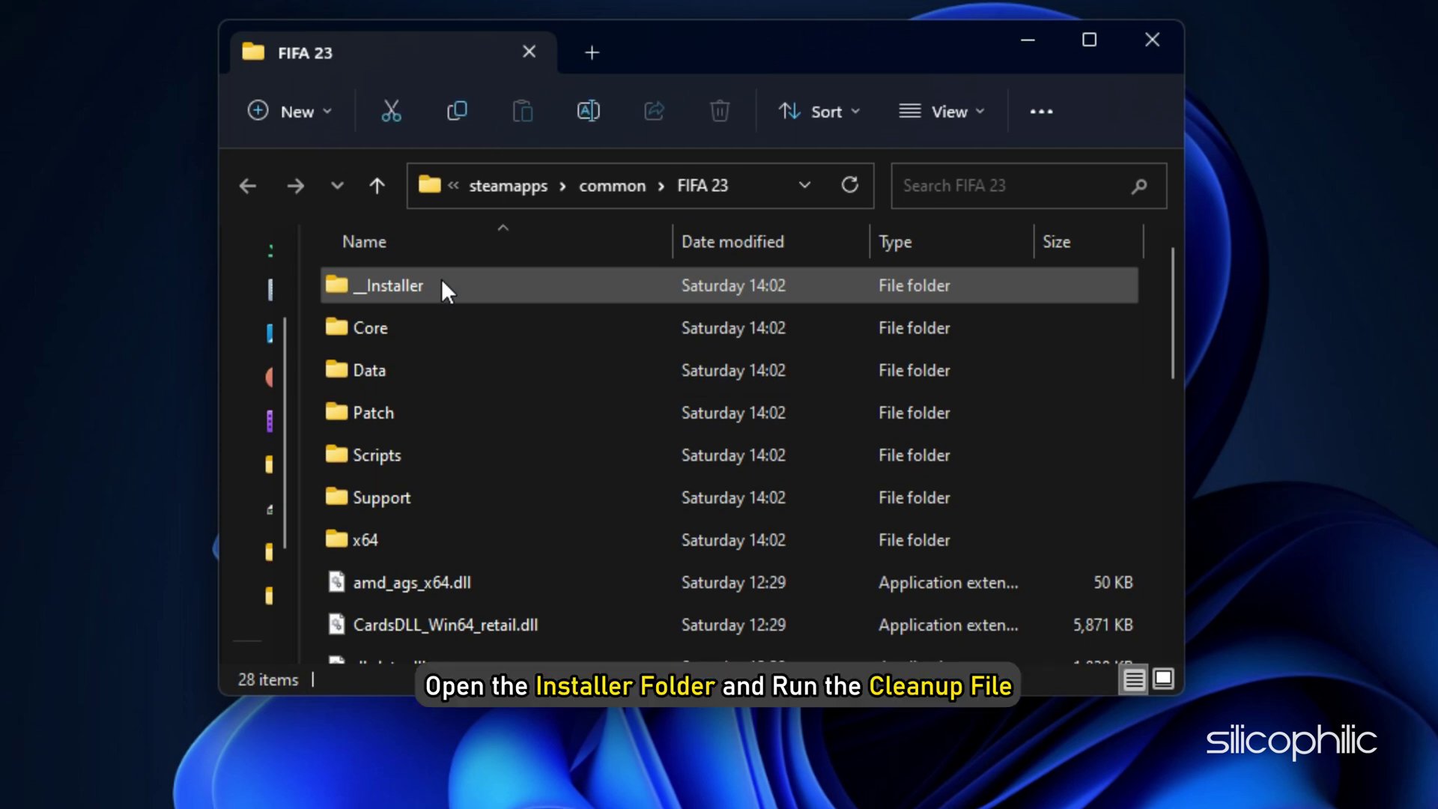
Step: Run Cleanup.exe from the __Installer folder, approving UAC, and return to the FIFA 23 folder
{"action": "double_click", "coordinate": [441, 281]}
{"action": "double_click", "coordinate": [399, 542]}
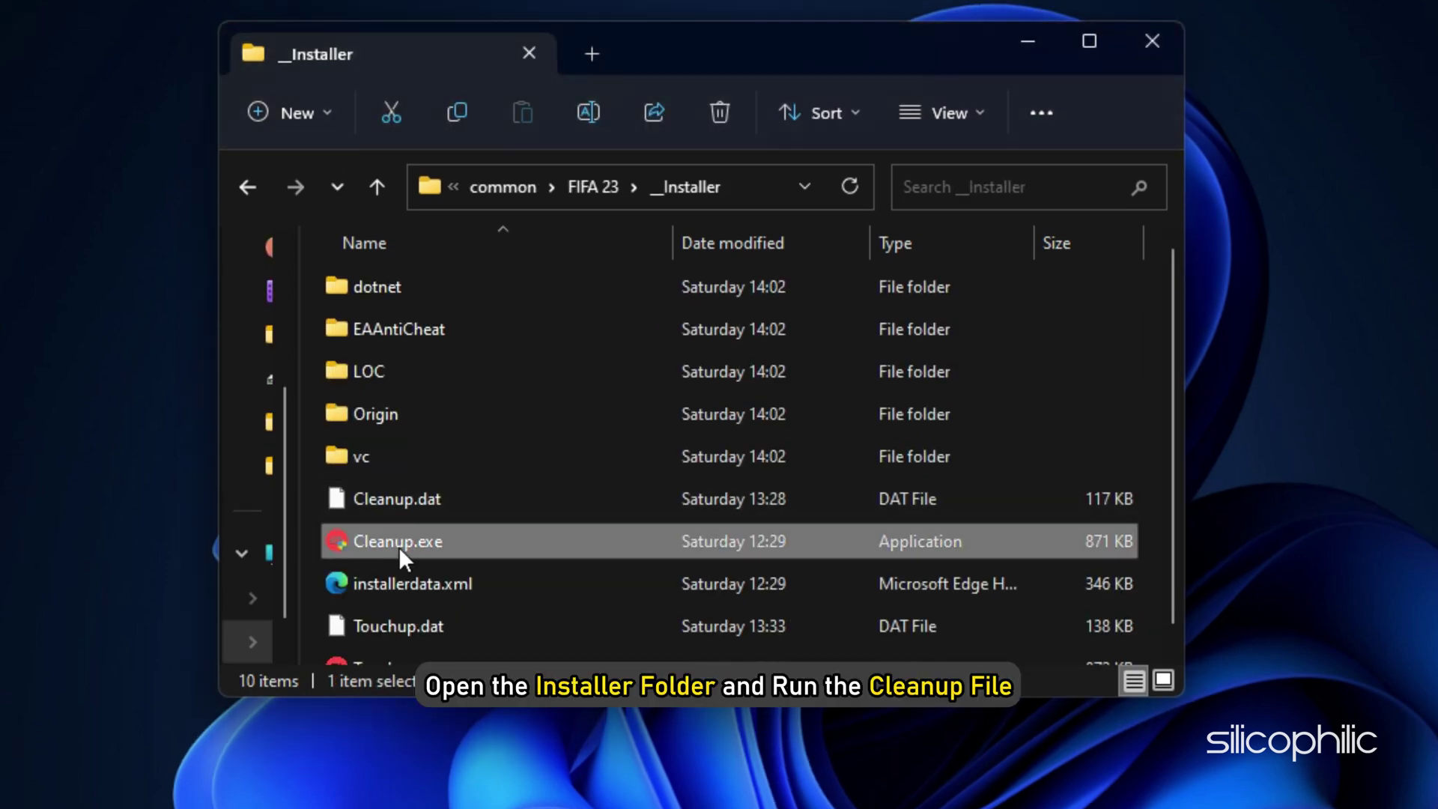
{"action": "left_click", "coordinate": [593, 682]}
{"action": "left_click", "coordinate": [375, 193]}
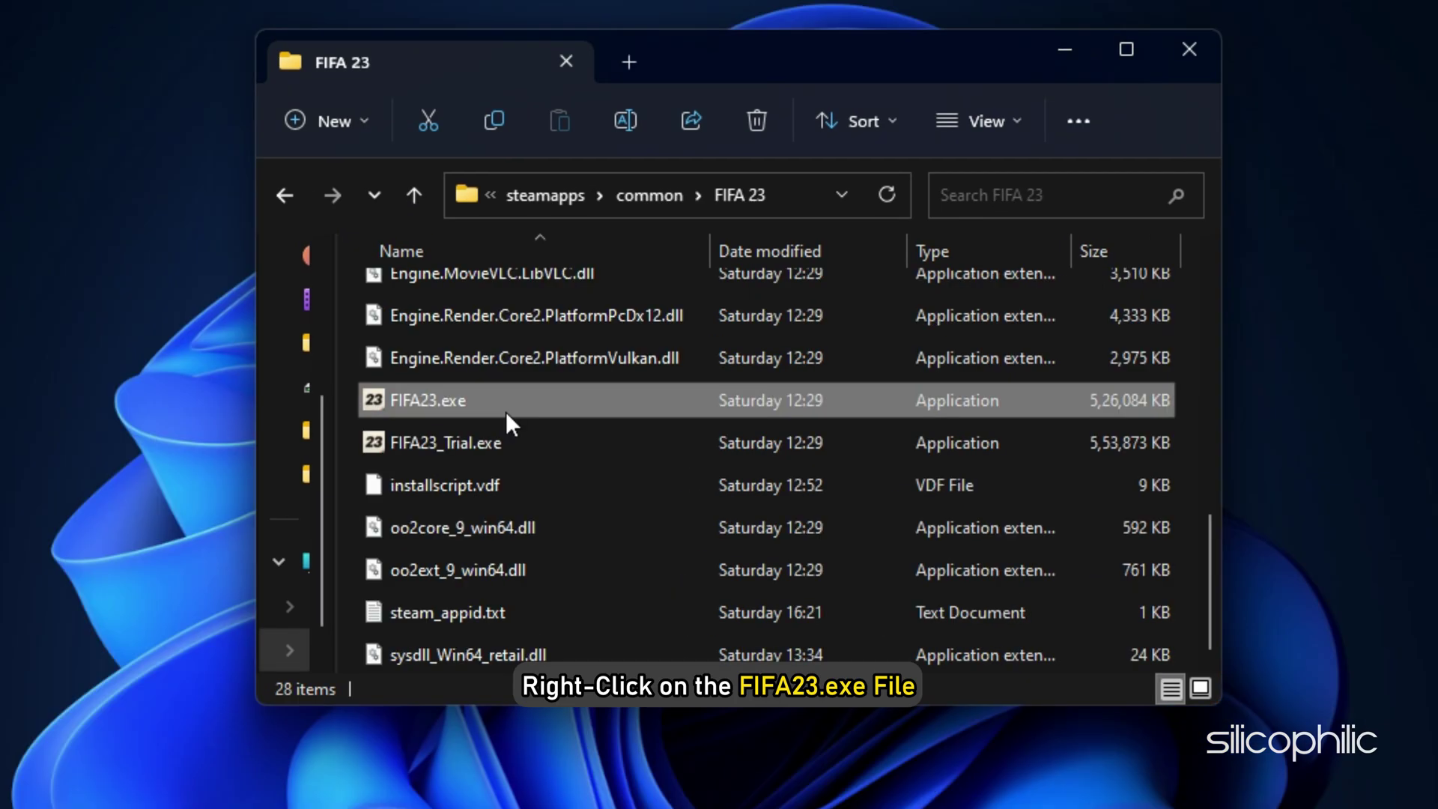
Step: Set FIFA23.exe to always run as administrator in its Compatibility properties and apply it
{"action": "right_click", "coordinate": [505, 411]}
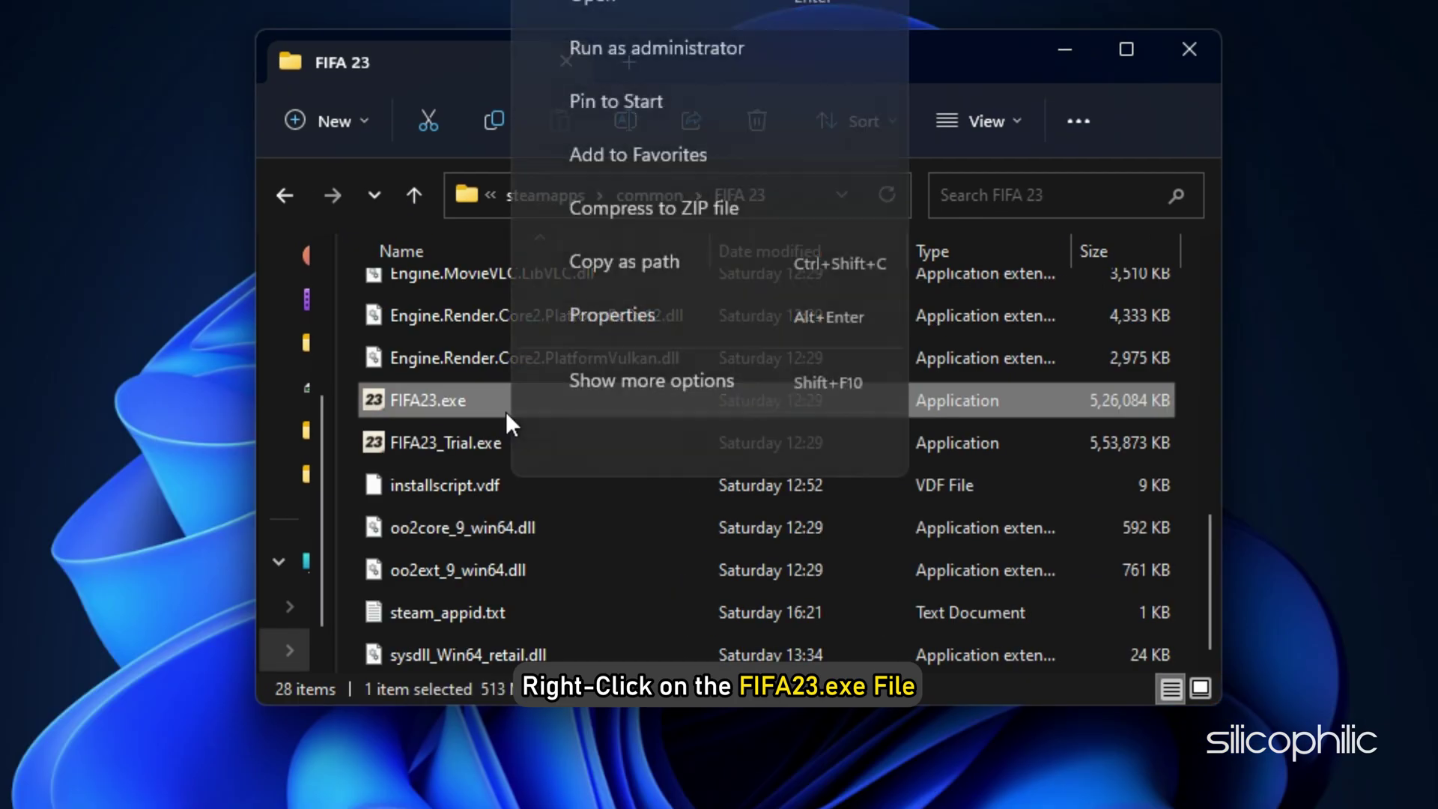
{"action": "left_click", "coordinate": [639, 332]}
{"action": "left_click", "coordinate": [721, 105]}
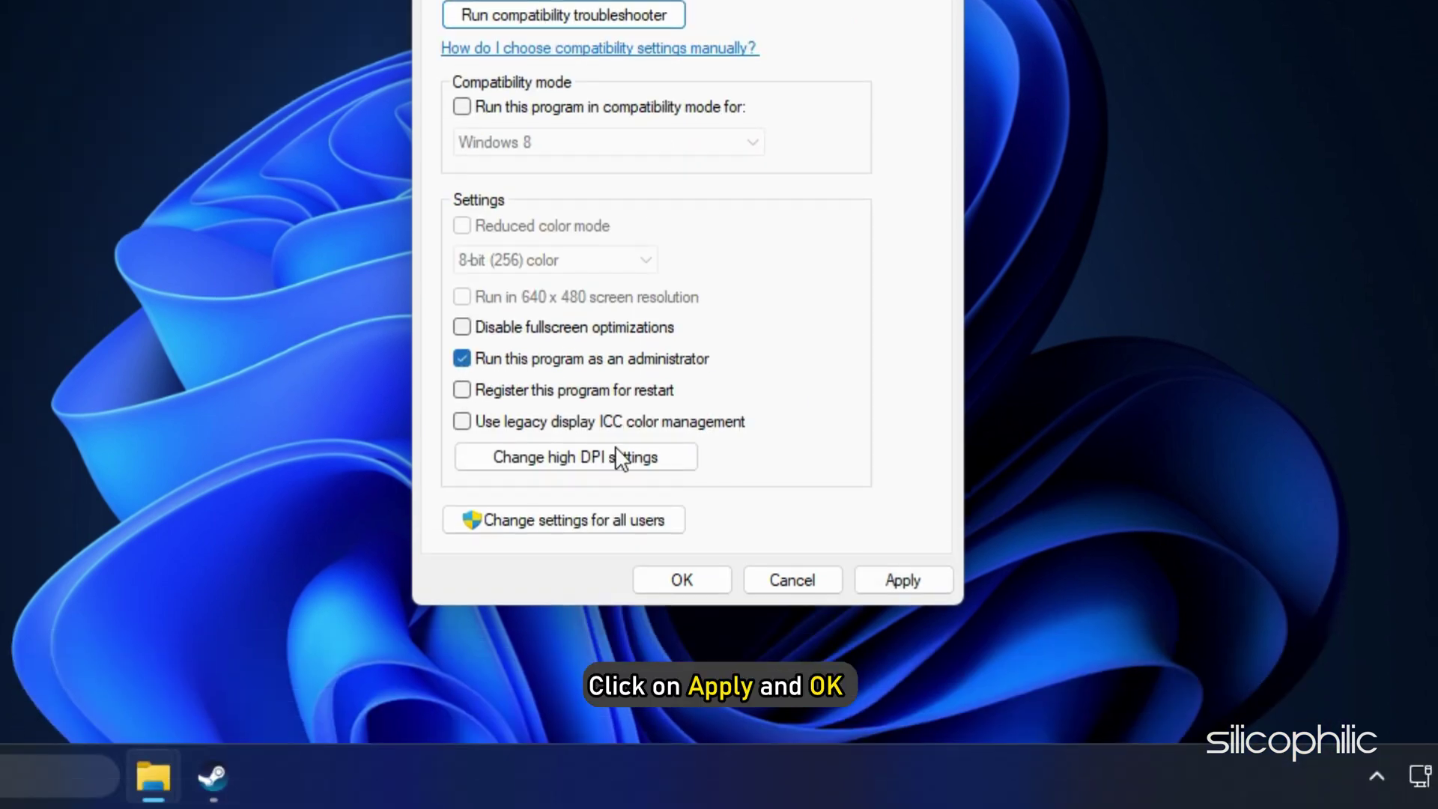
{"action": "left_click", "coordinate": [887, 580]}
{"action": "left_click", "coordinate": [721, 590]}
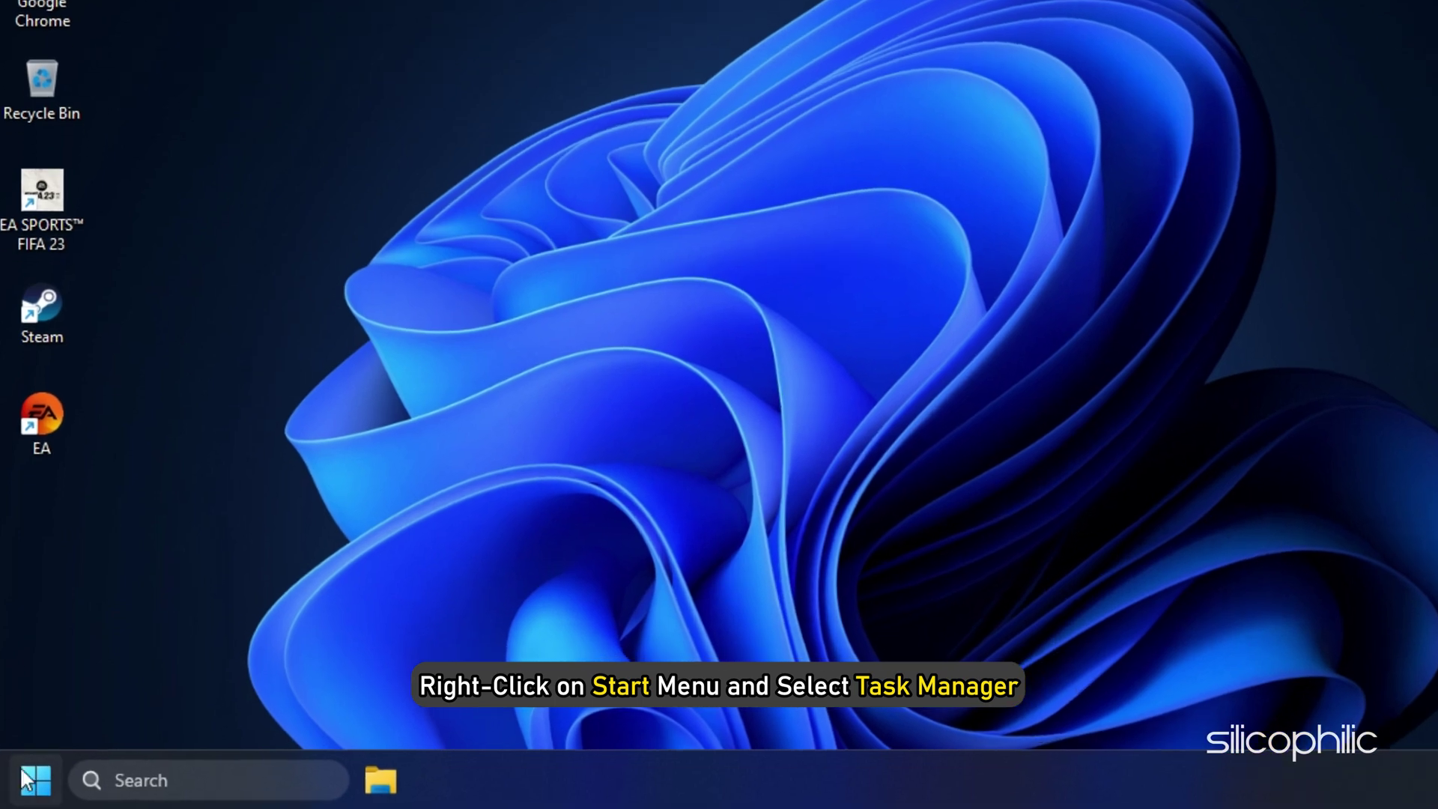
Step: Launch Task Manager from the Start menu and end the remaining EA app process
{"action": "right_click", "coordinate": [34, 783]}
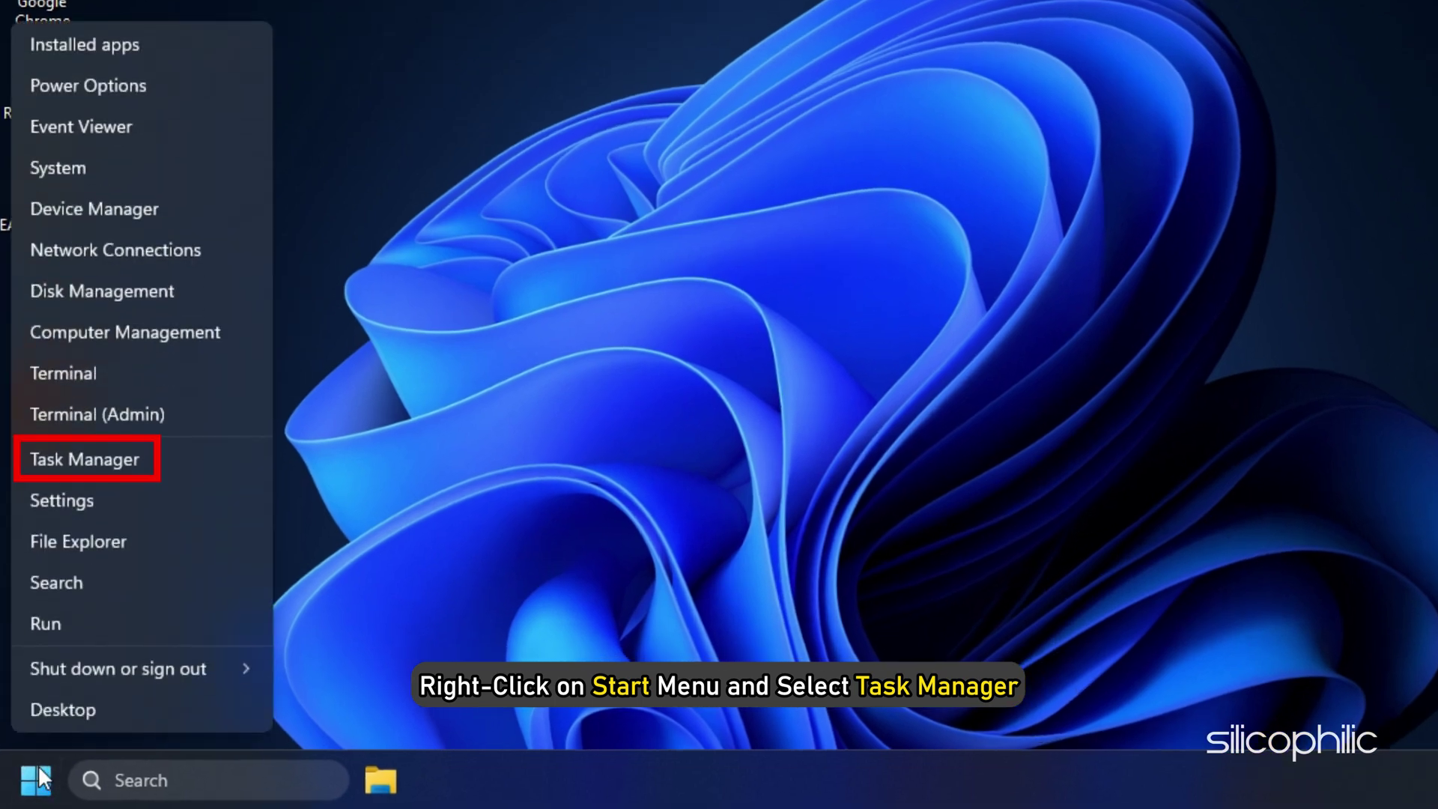
{"action": "left_click", "coordinate": [142, 470]}
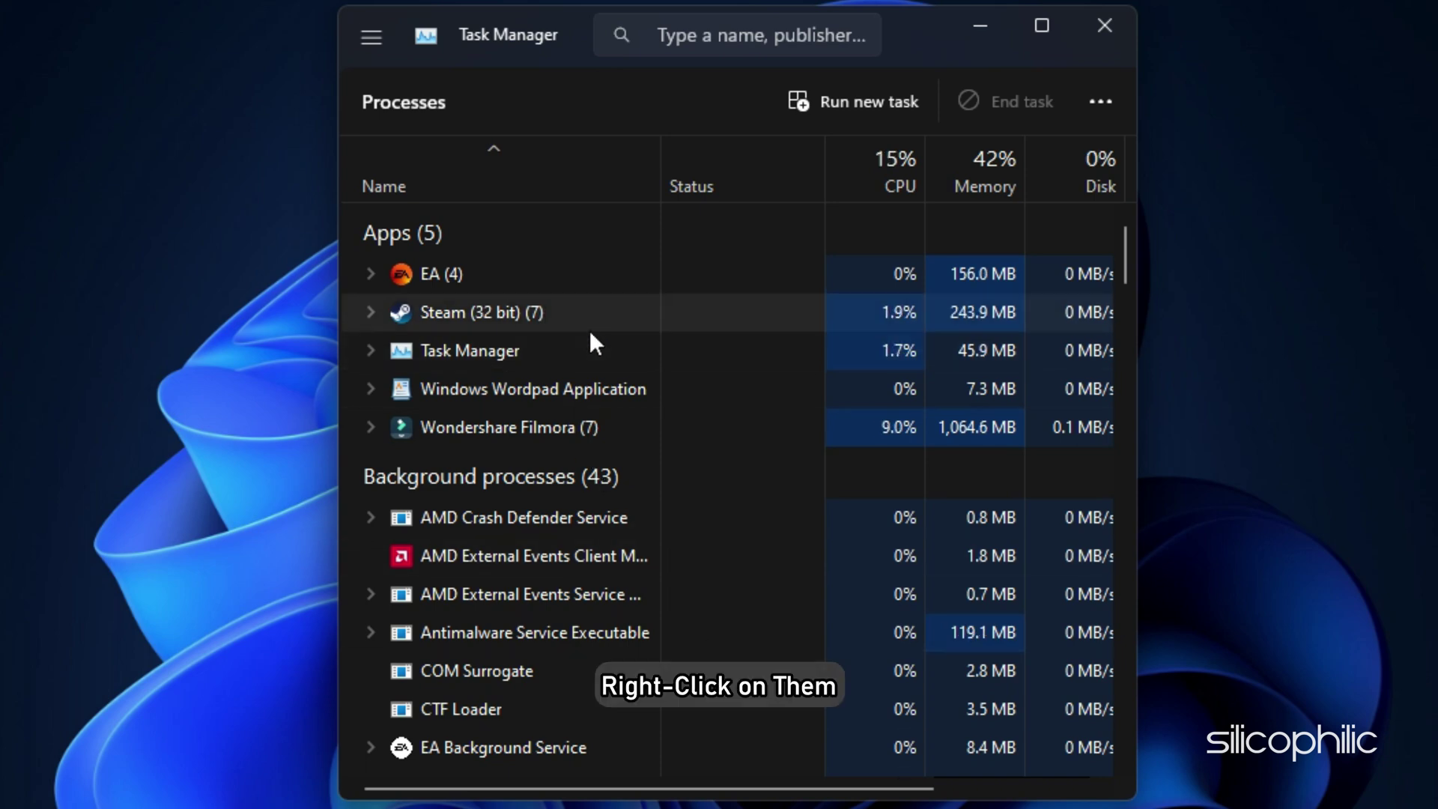
{"action": "right_click", "coordinate": [573, 273]}
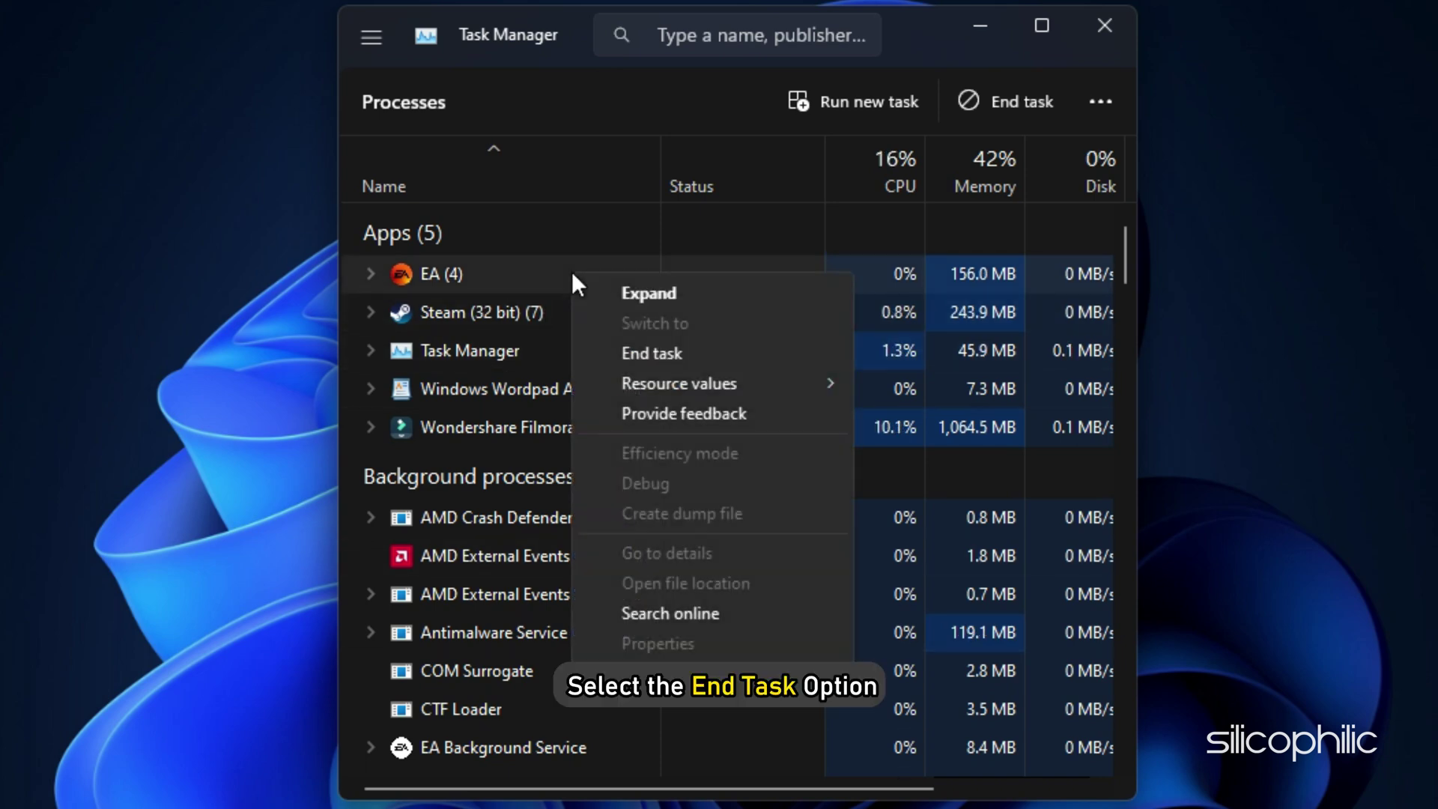
{"action": "left_click", "coordinate": [691, 354]}
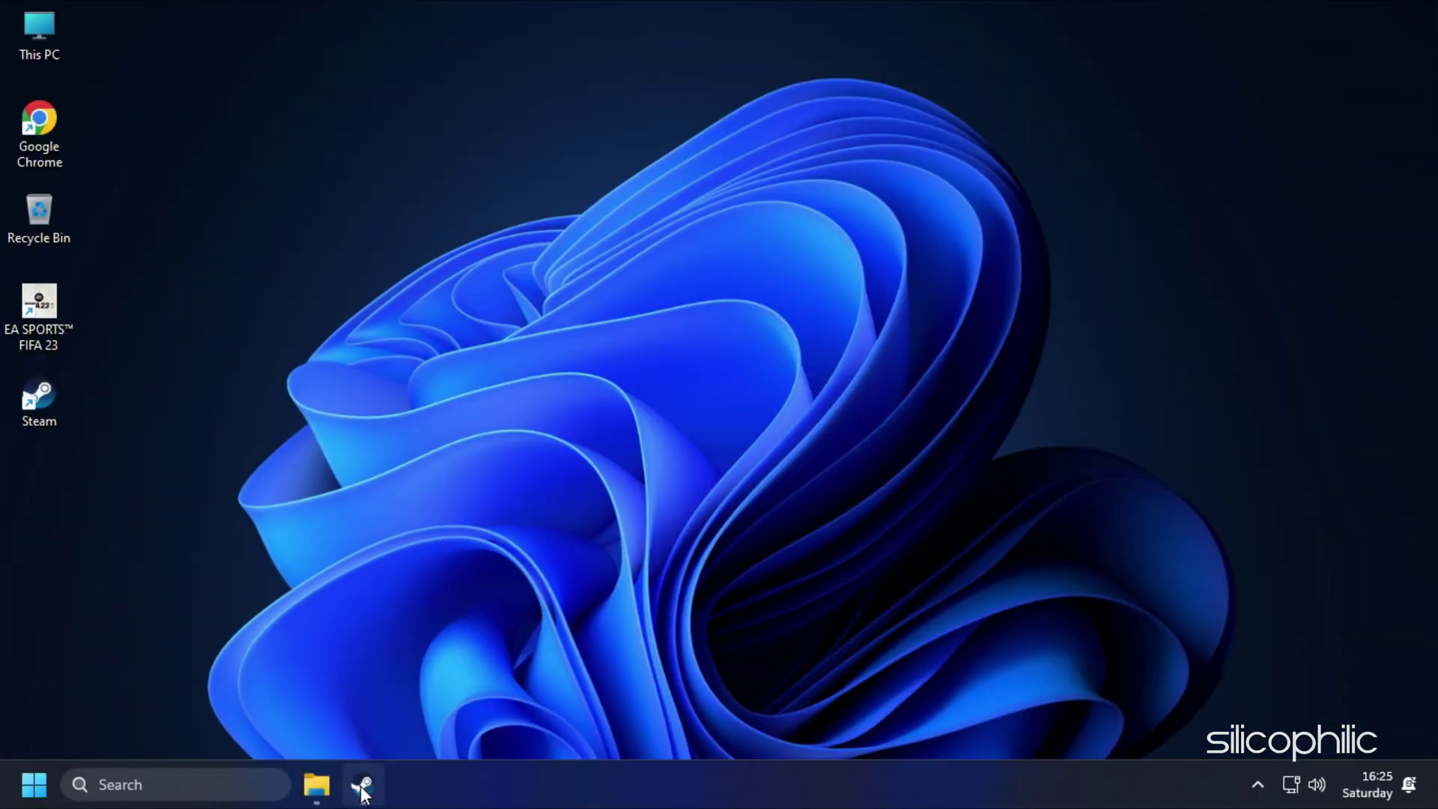
Step: Reopen Steam's Library and browse EA SPORTS FIFA 23's local files again
{"action": "left_click", "coordinate": [362, 792]}
{"action": "mouse_move", "coordinate": [225, 57]}
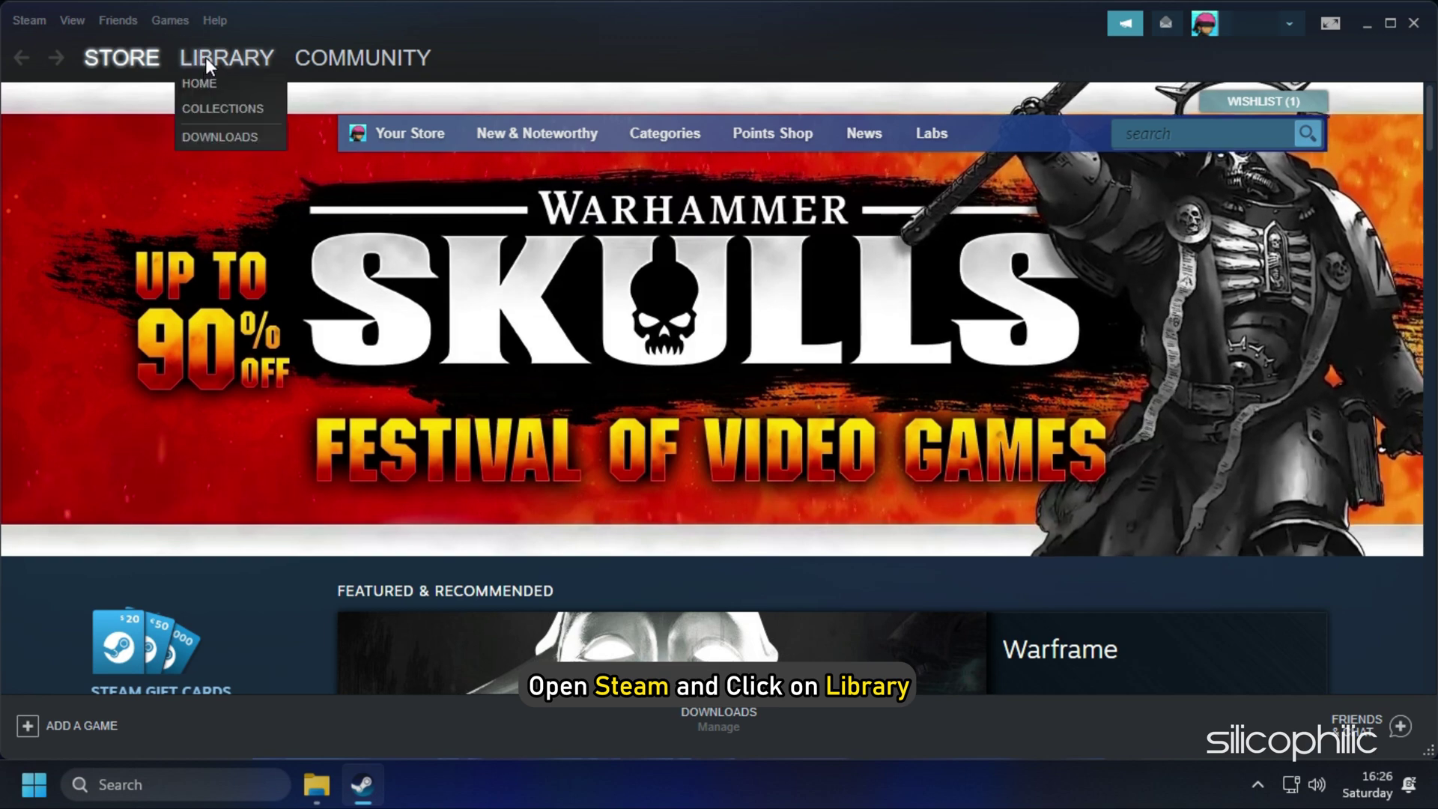
{"action": "left_click", "coordinate": [206, 58]}
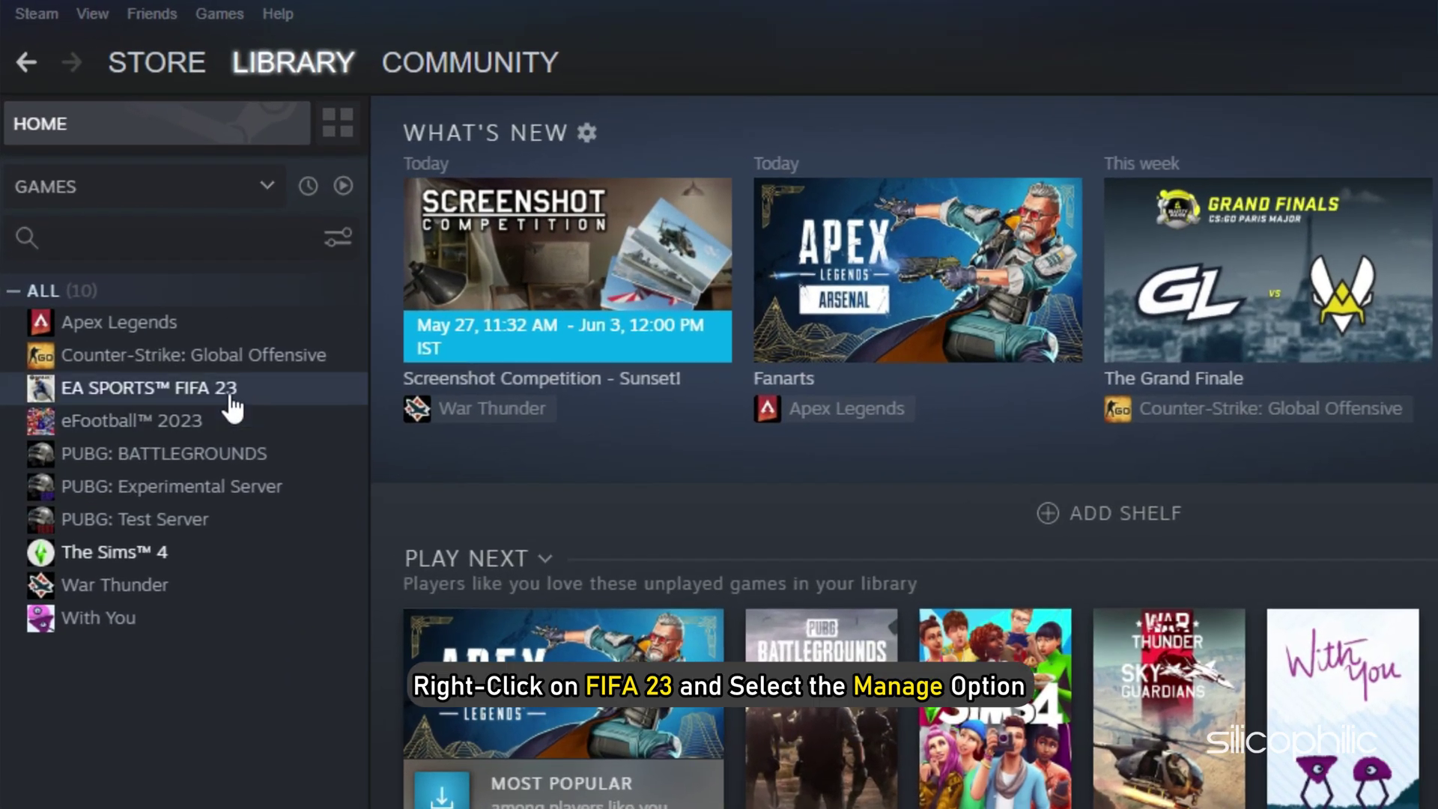
{"action": "left_click", "coordinate": [229, 395]}
{"action": "right_click", "coordinate": [231, 395]}
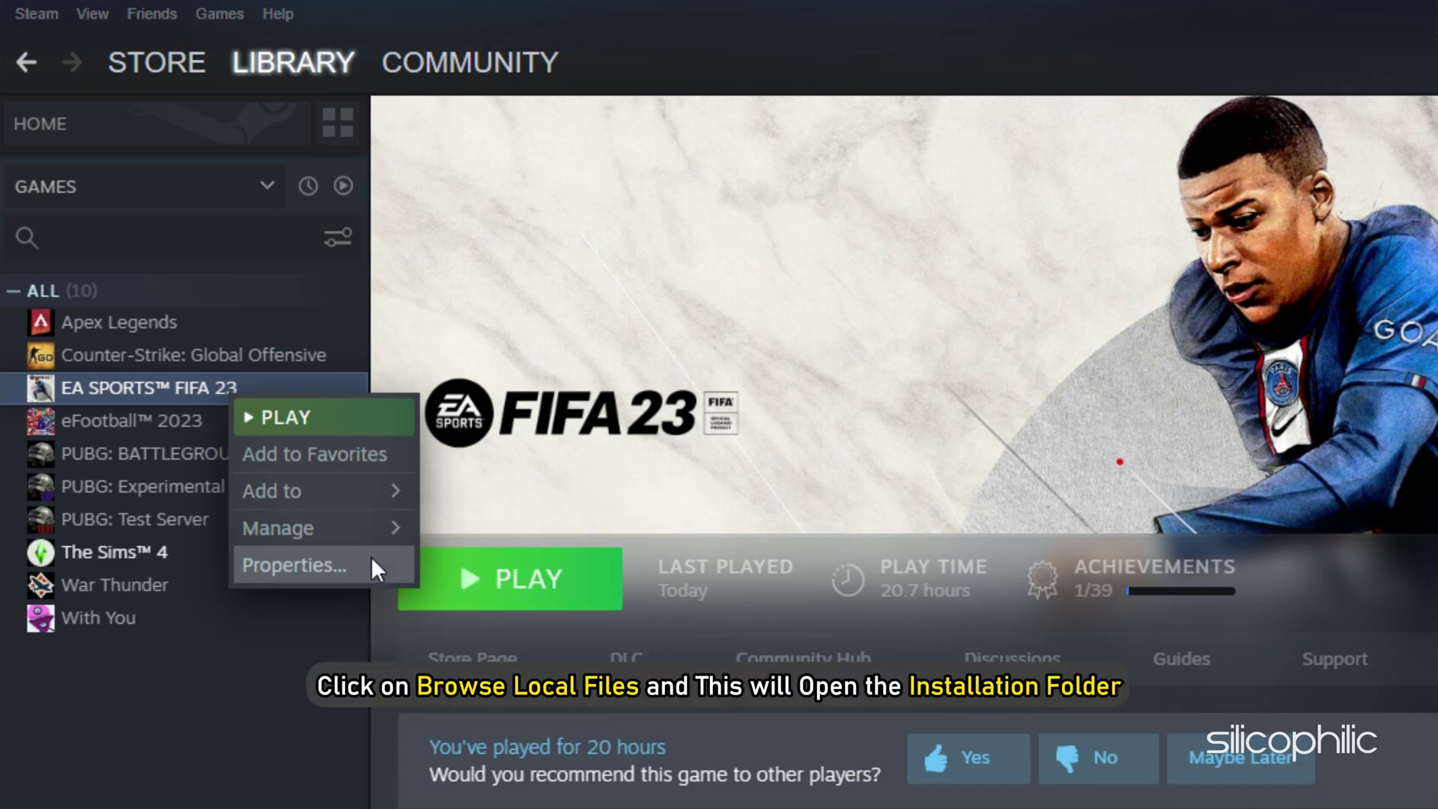
{"action": "mouse_move", "coordinate": [278, 528]}
{"action": "left_click", "coordinate": [500, 570]}
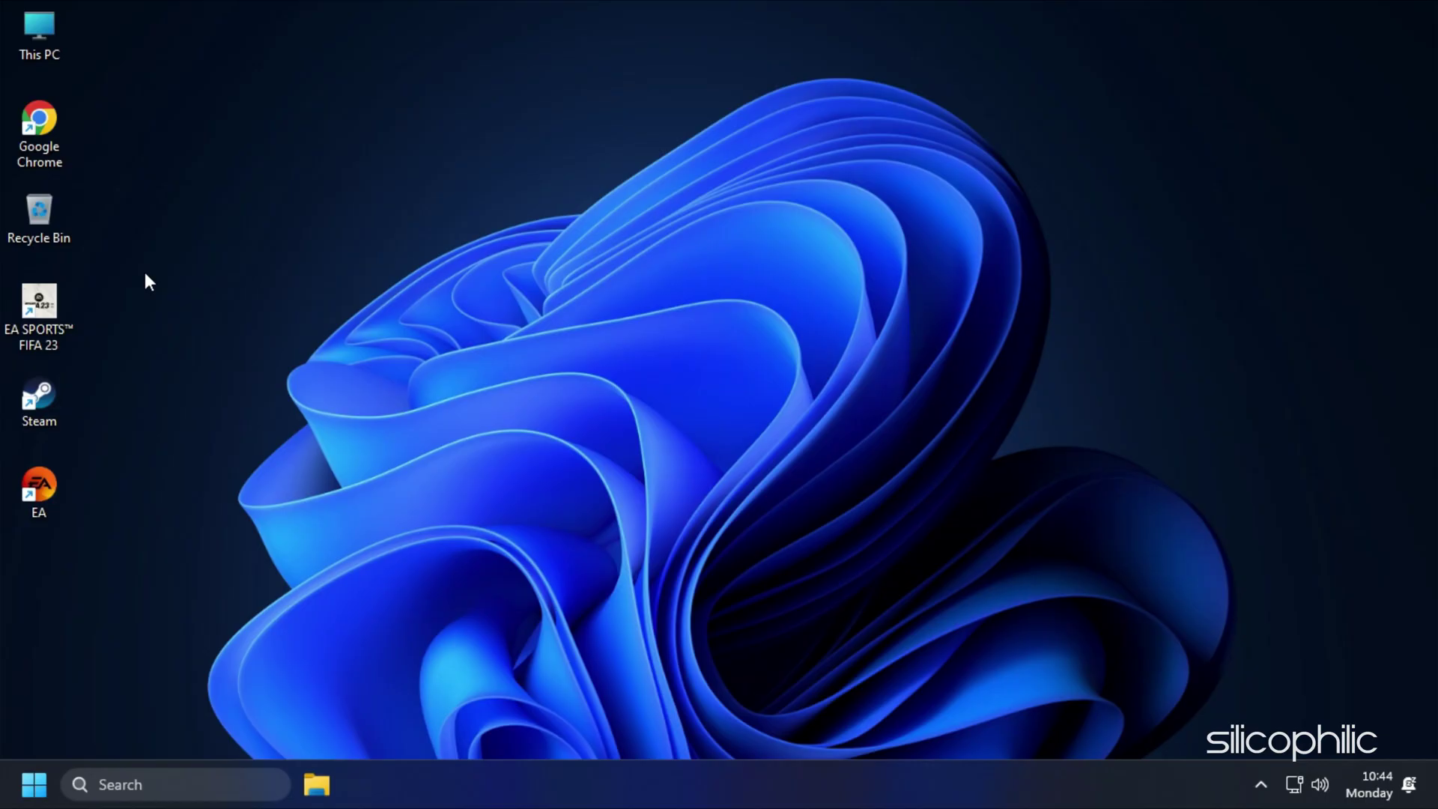
Step: Reach FIFA 23's folder via the desktop shortcut's Open file location
{"action": "right_click", "coordinate": [41, 321]}
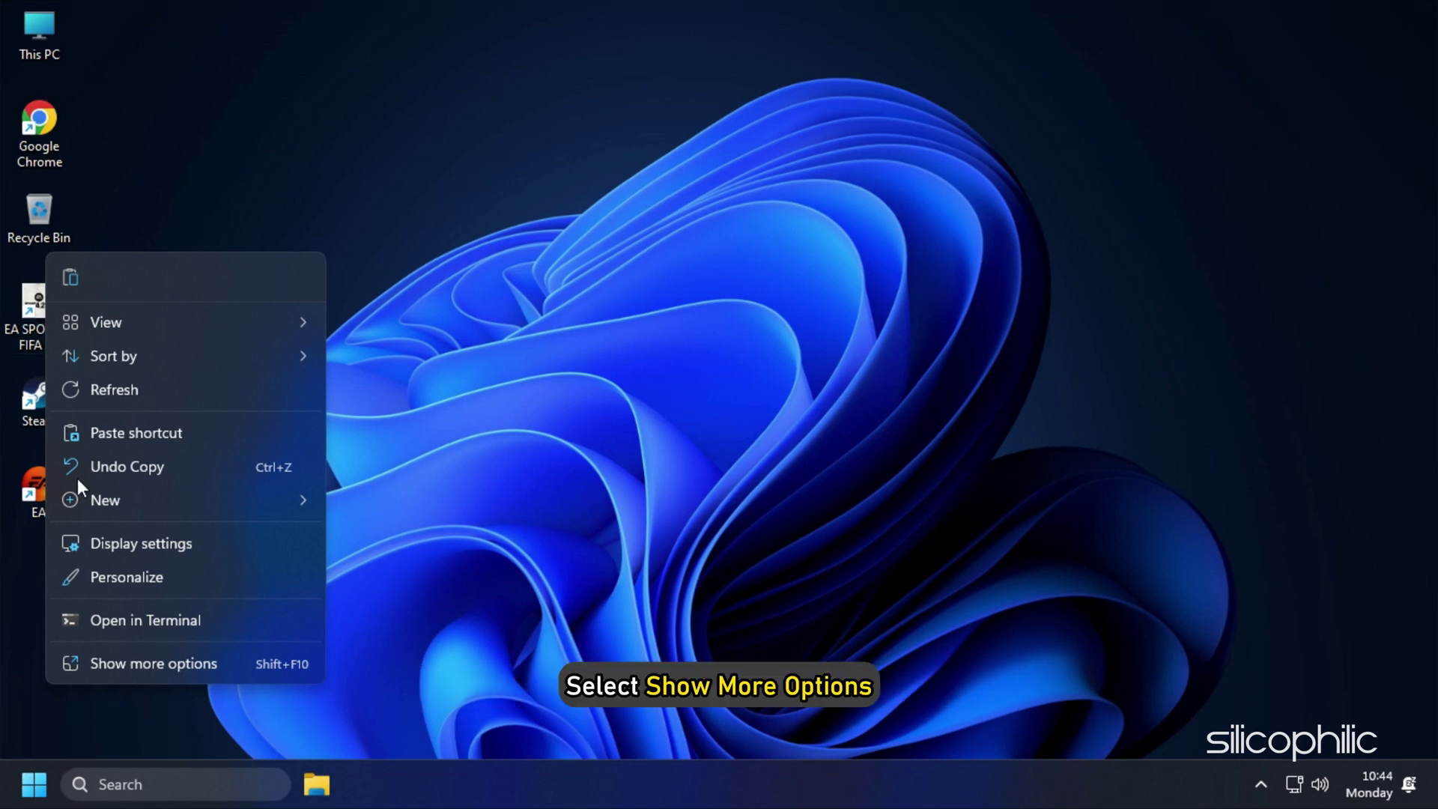
{"action": "left_click", "coordinate": [221, 668]}
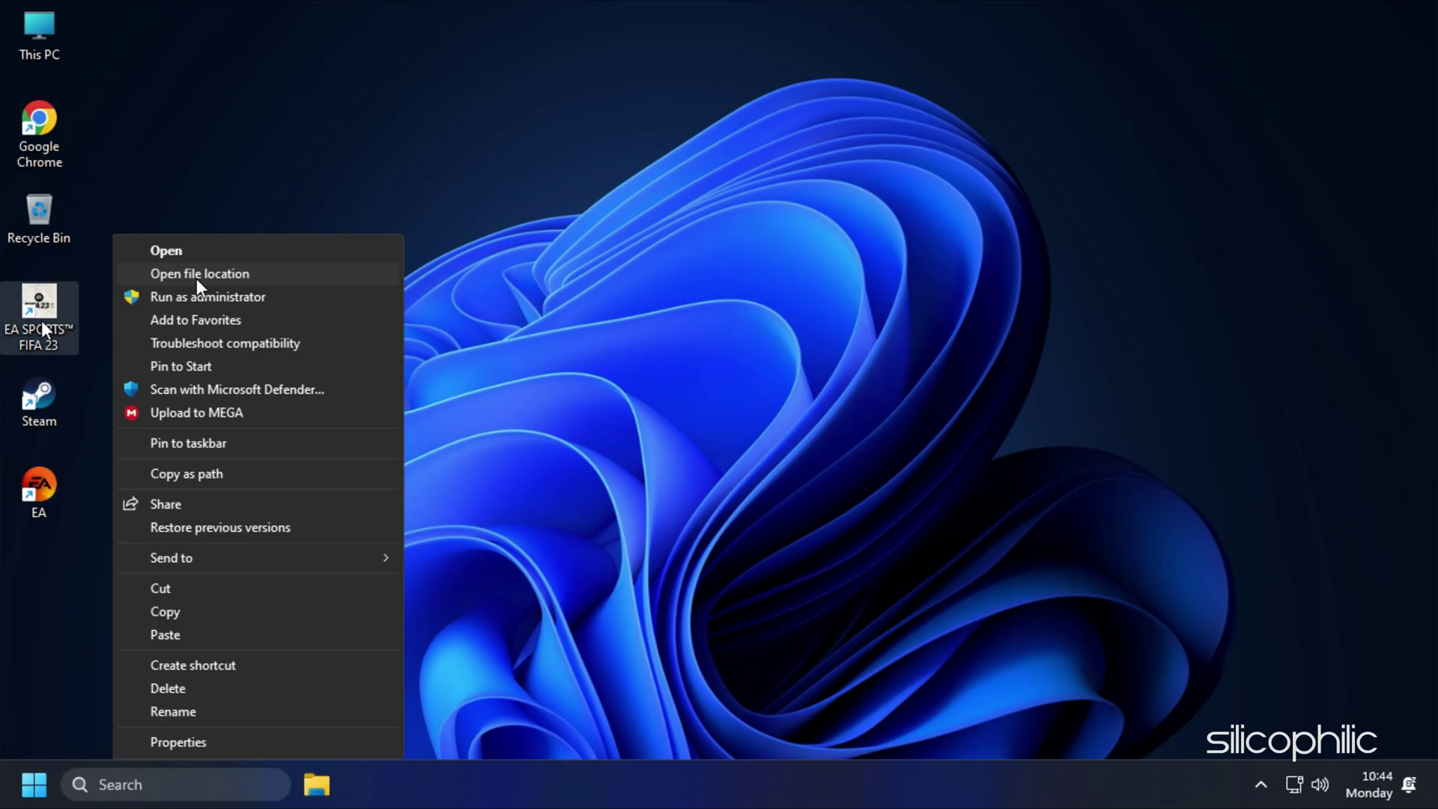
{"action": "left_click", "coordinate": [204, 278]}
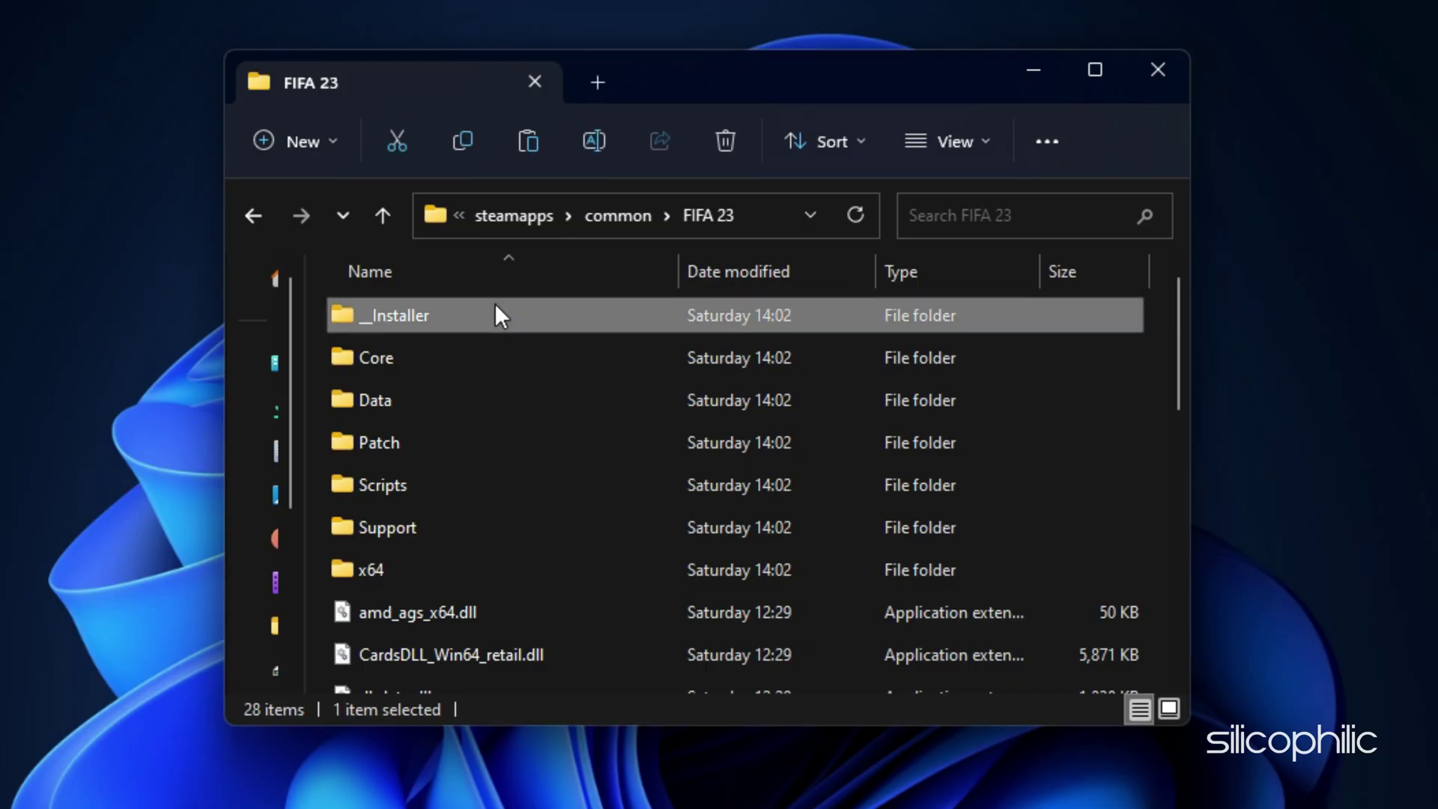
Step: Run Cleanup.exe from the __Installer folder and allow it through UAC
{"action": "double_click", "coordinate": [495, 304]}
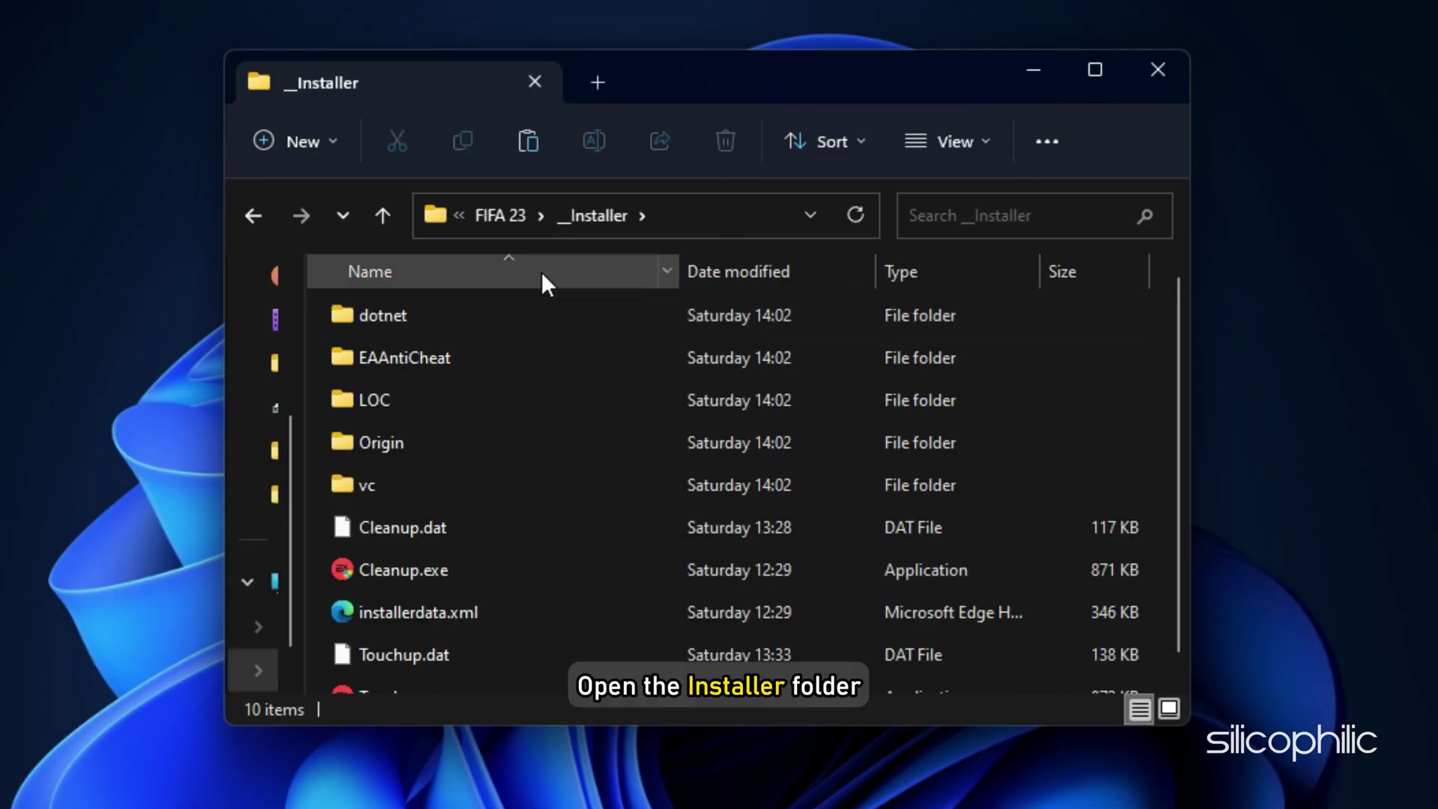
{"action": "double_click", "coordinate": [549, 568]}
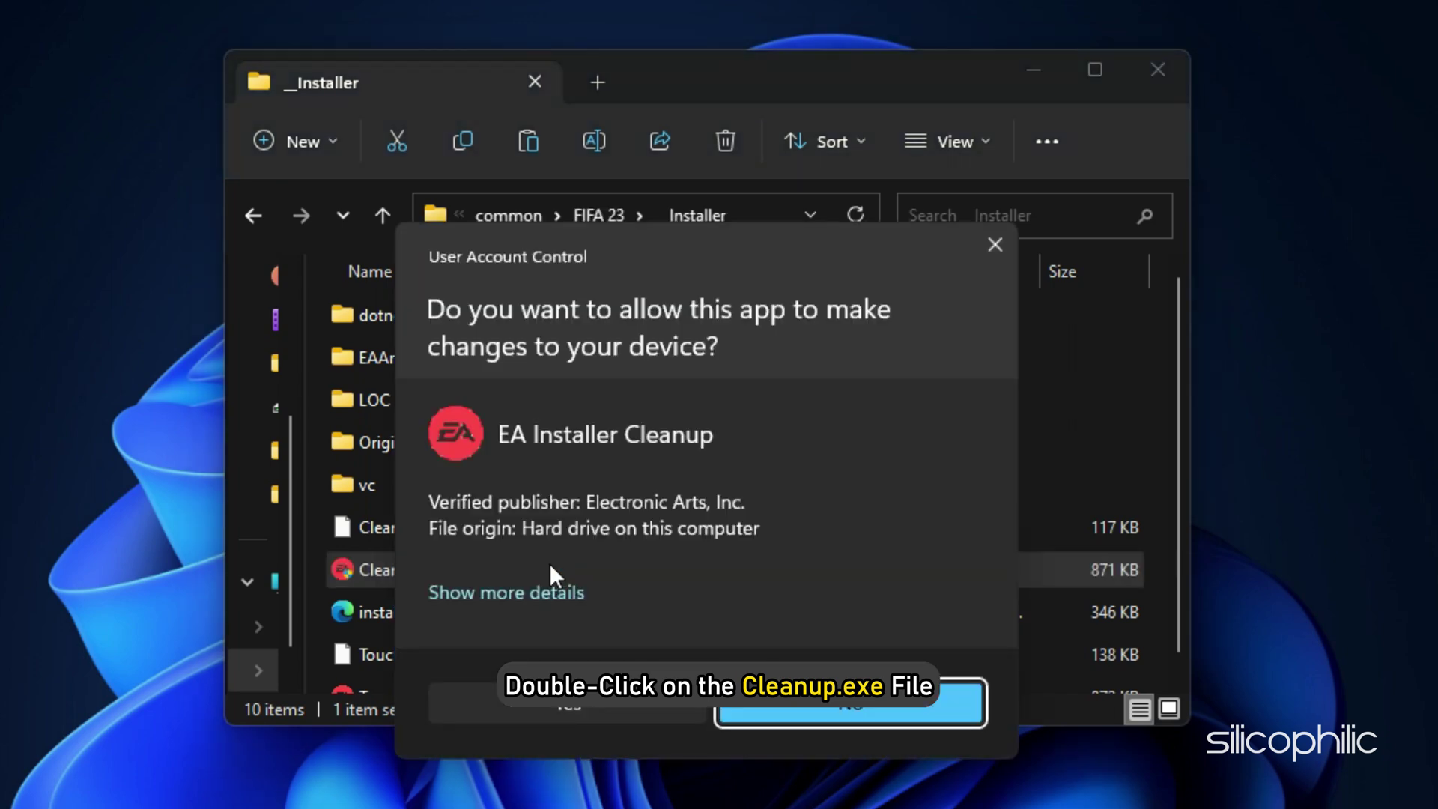
{"action": "left_click", "coordinate": [621, 705]}
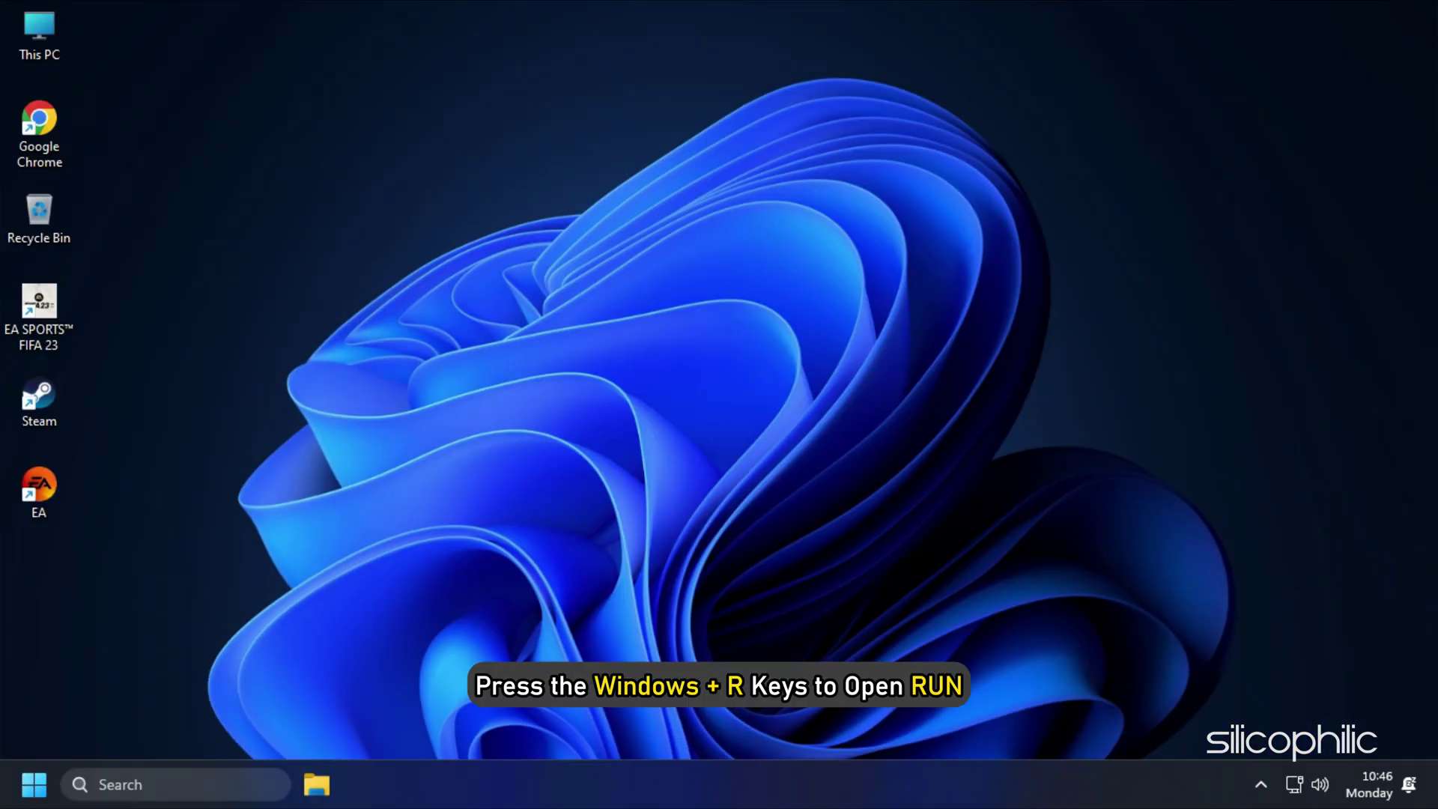
Step: Go to %appdata% via Run, enter the FIFA 23 folder and select all 36 files for deletion
{"action": "key", "text": "super+r"}
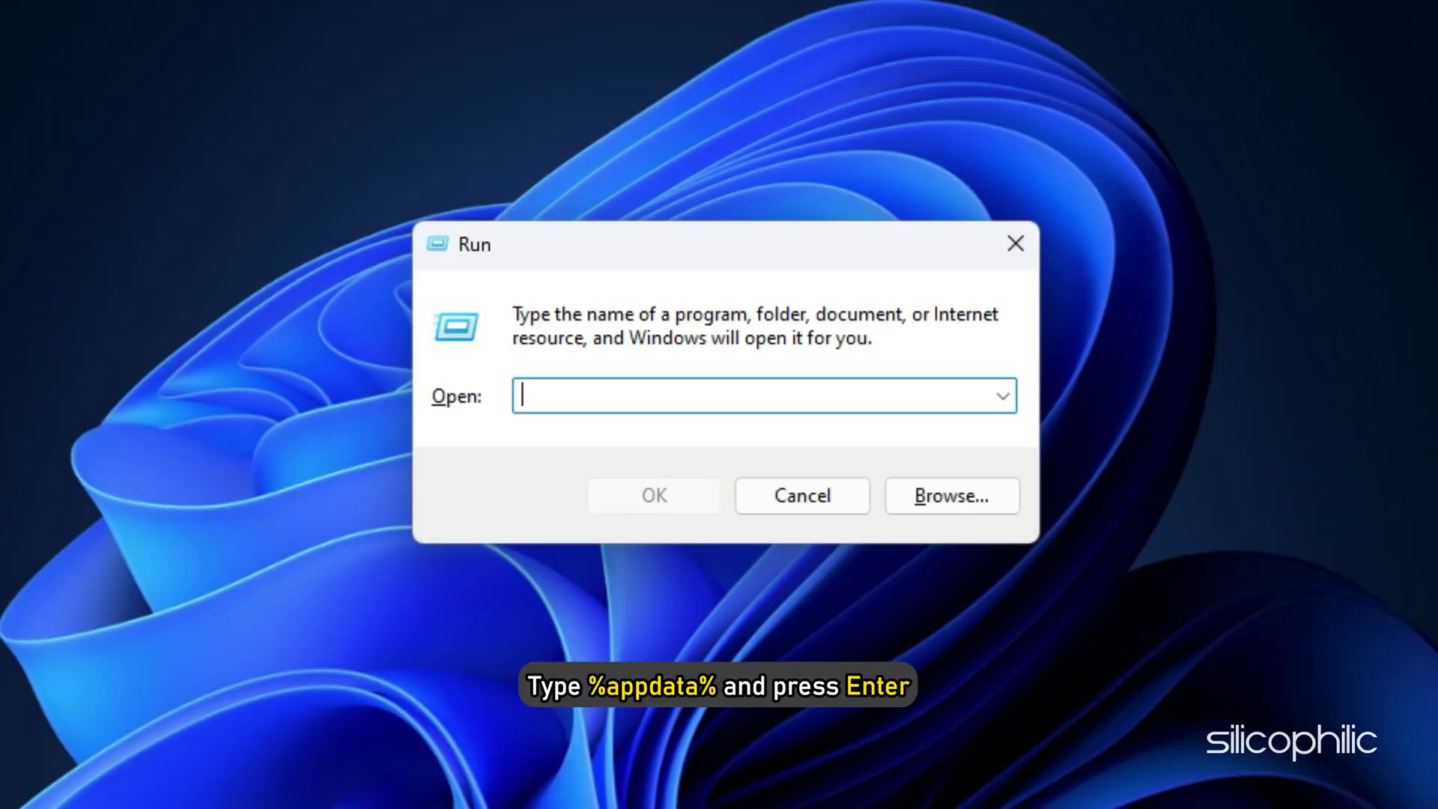
{"action": "type", "text": "%appdata%"}
{"action": "key", "text": "Return"}
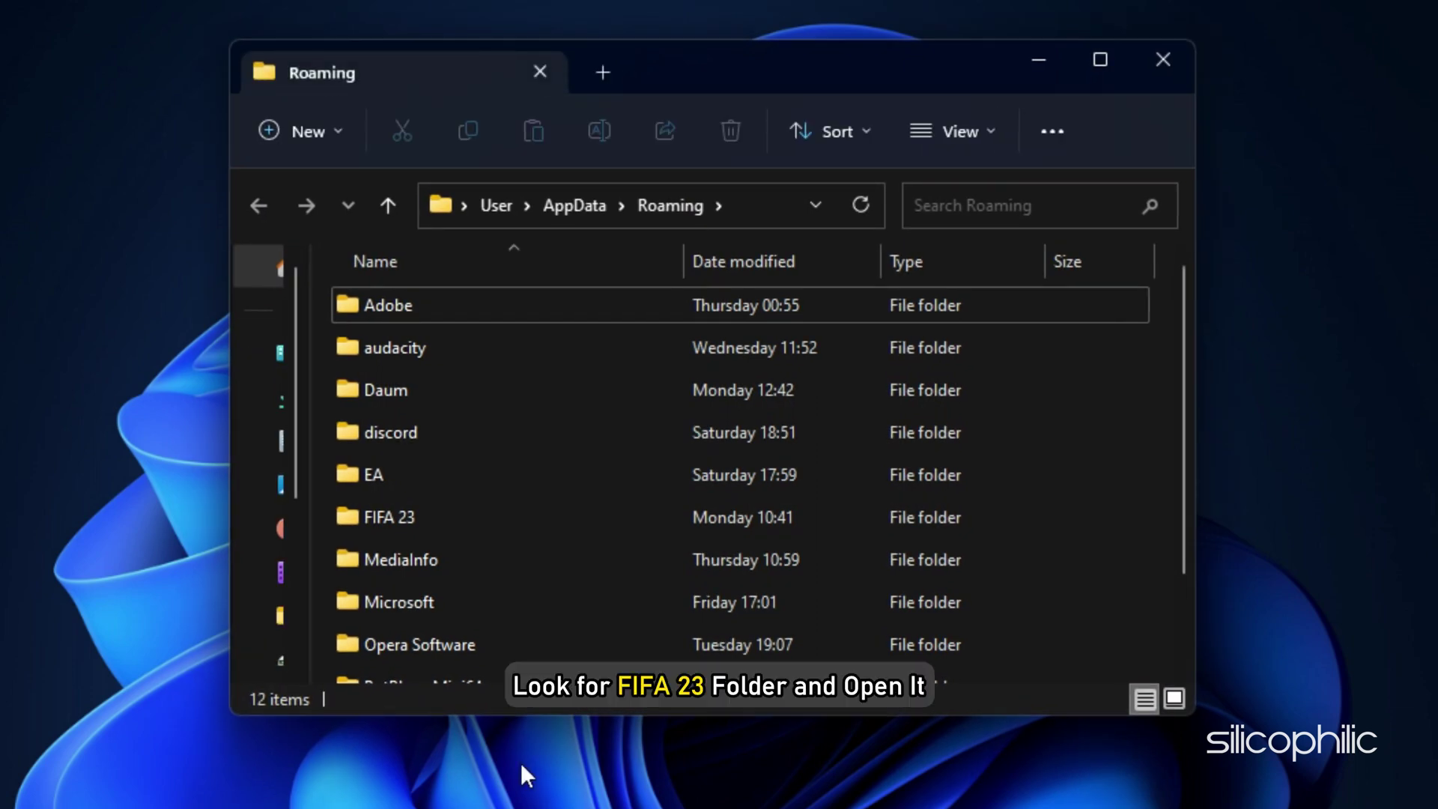
{"action": "left_click", "coordinate": [456, 508]}
{"action": "double_click", "coordinate": [455, 509]}
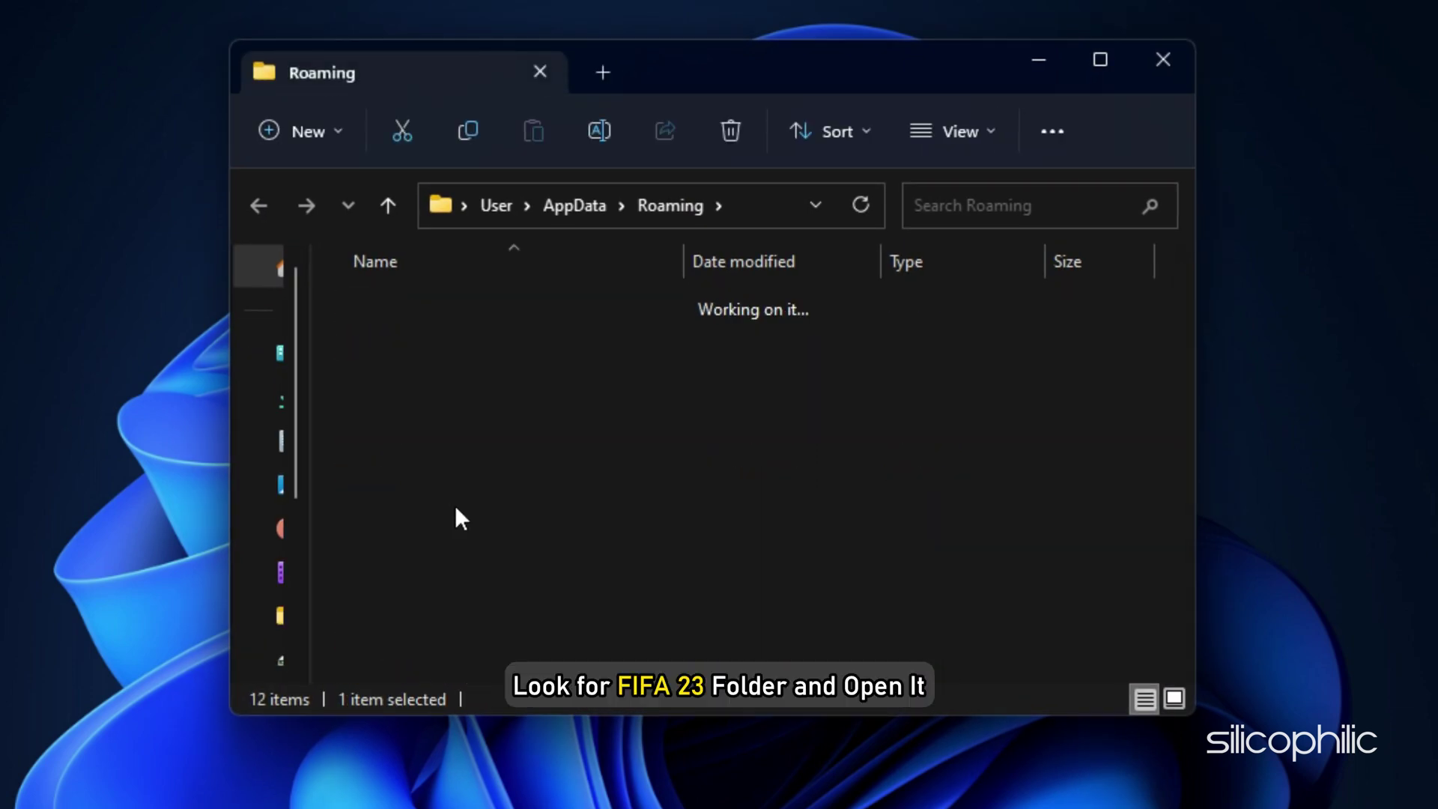
{"action": "key", "text": "ctrl+a"}
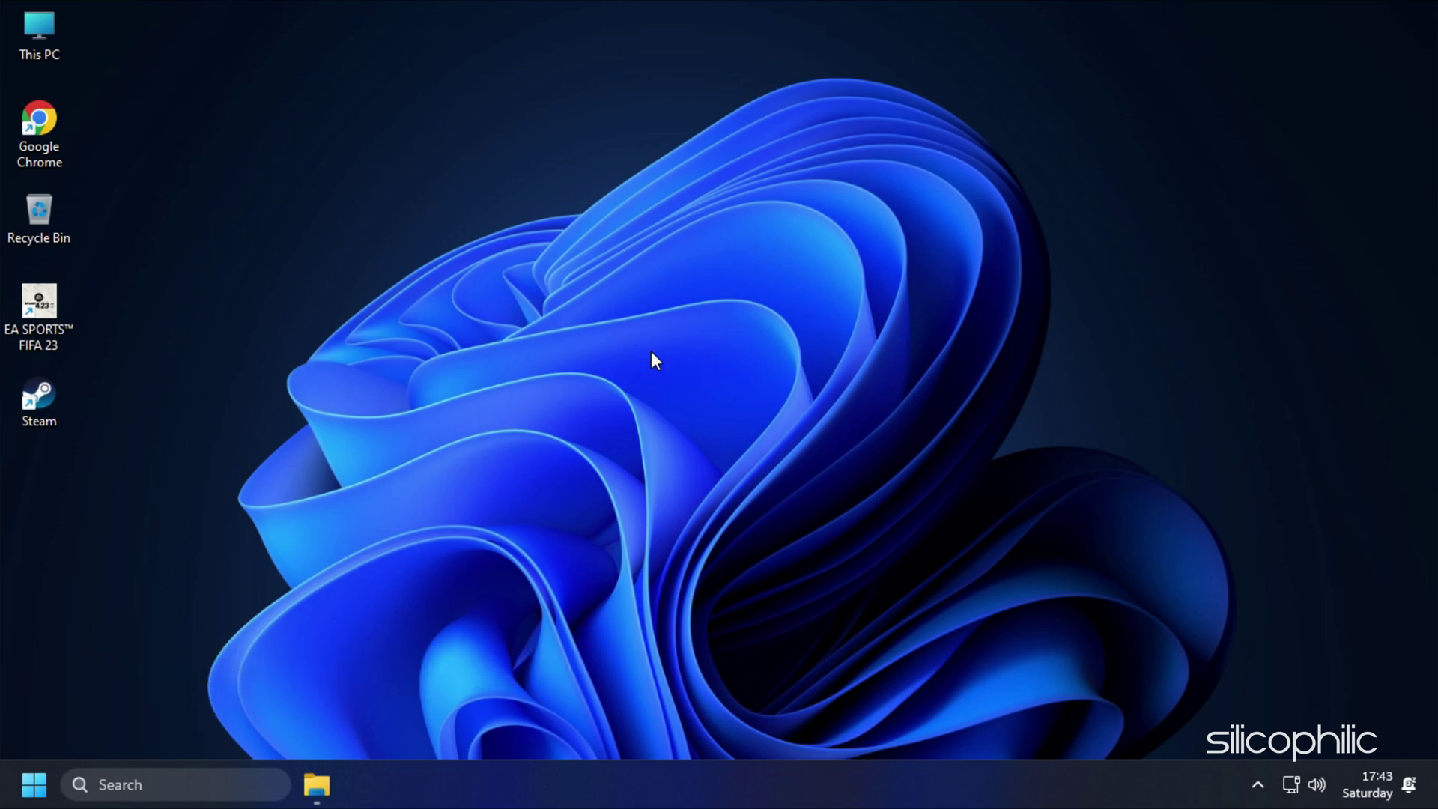
Step: In Steam, start verifying integrity of FIFA 23's game files from its Local Files properties
{"action": "double_click", "coordinate": [57, 406]}
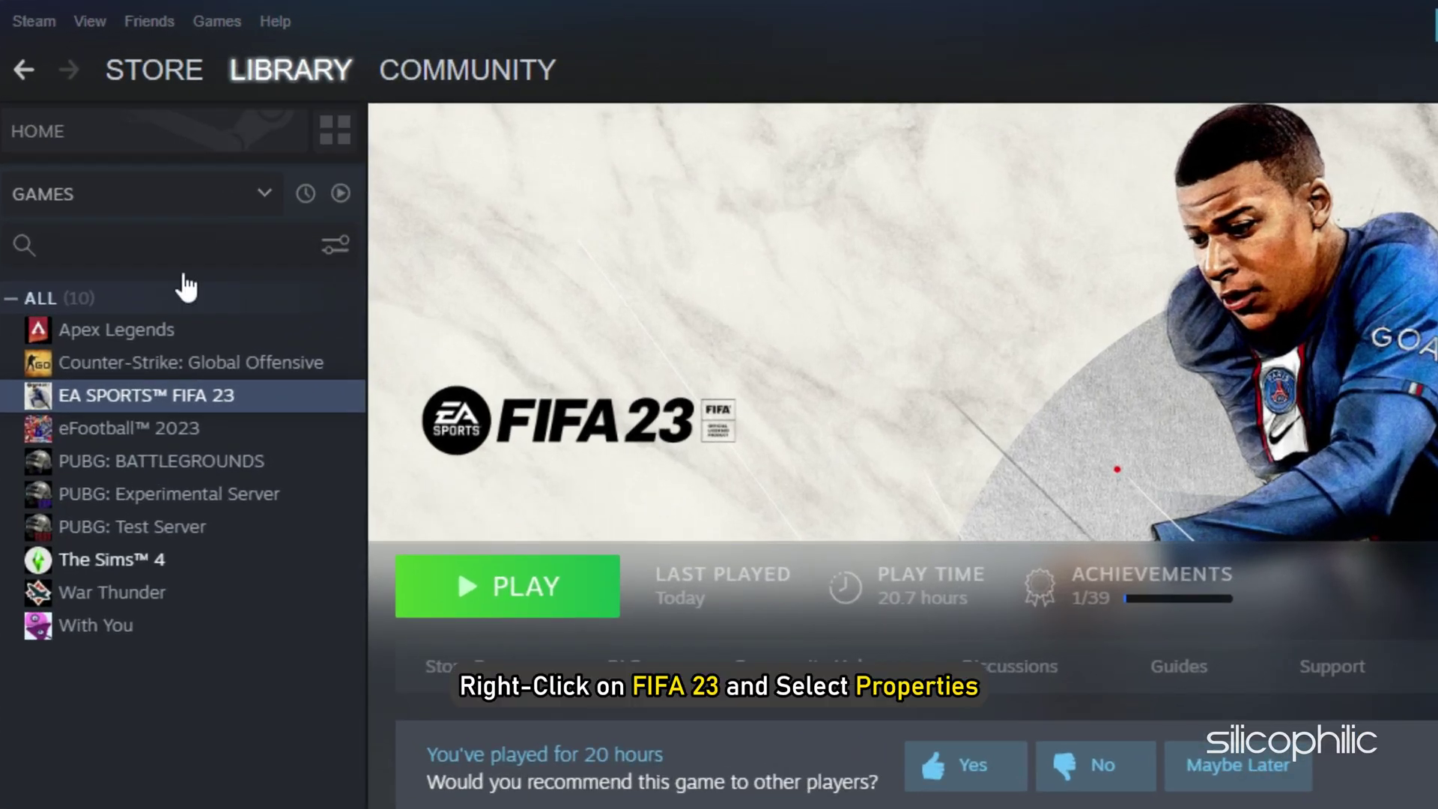
{"action": "right_click", "coordinate": [139, 407]}
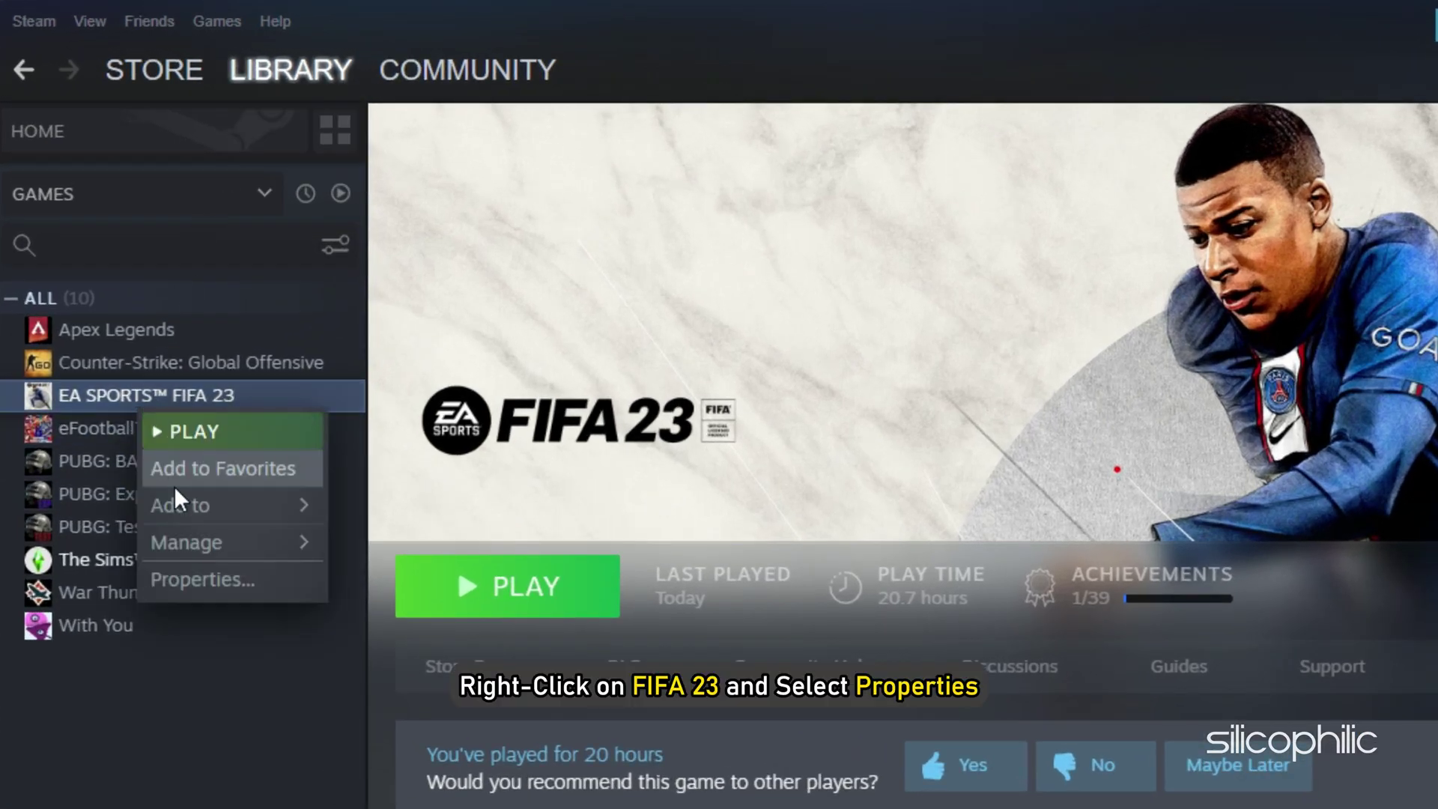
{"action": "left_click", "coordinate": [223, 581]}
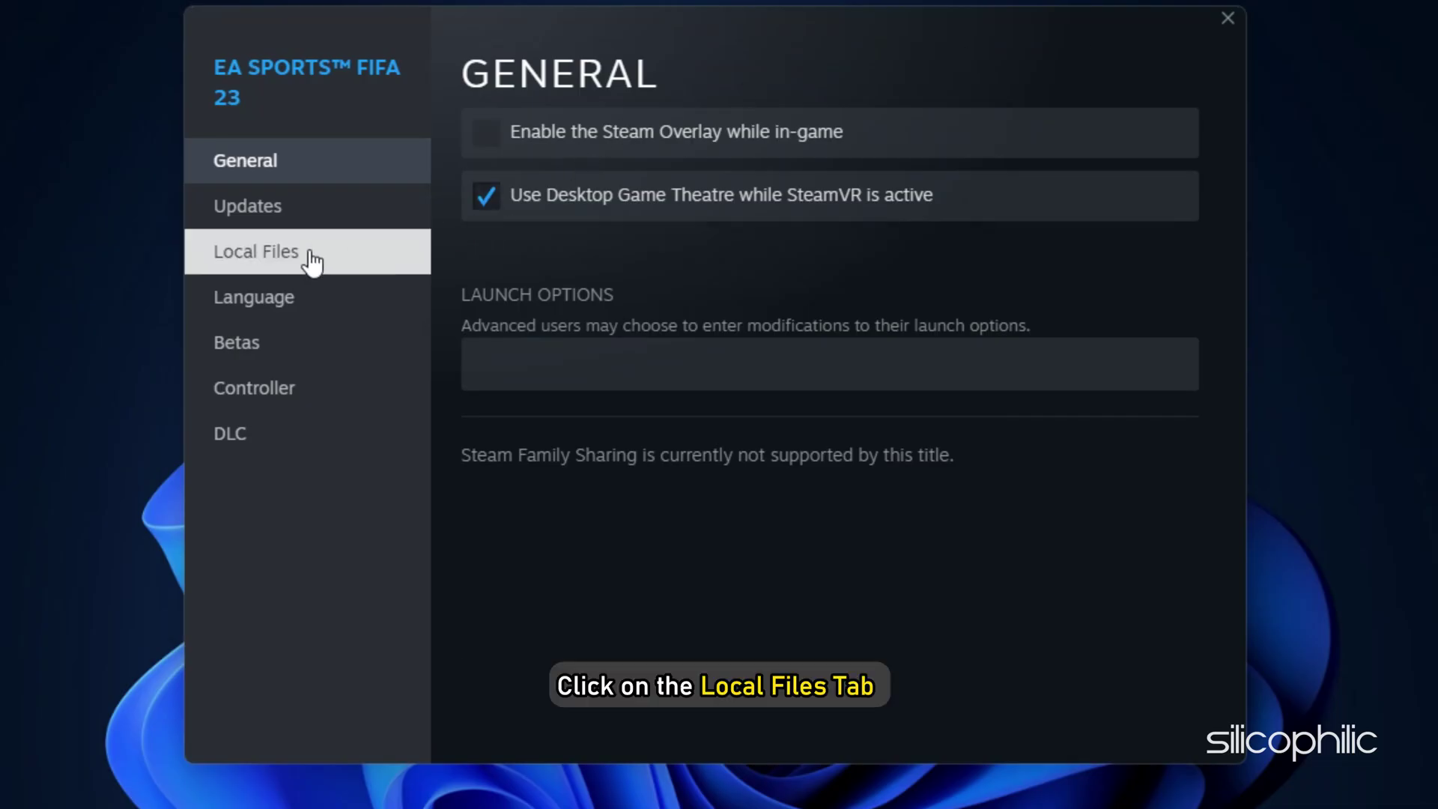
{"action": "left_click", "coordinate": [288, 267]}
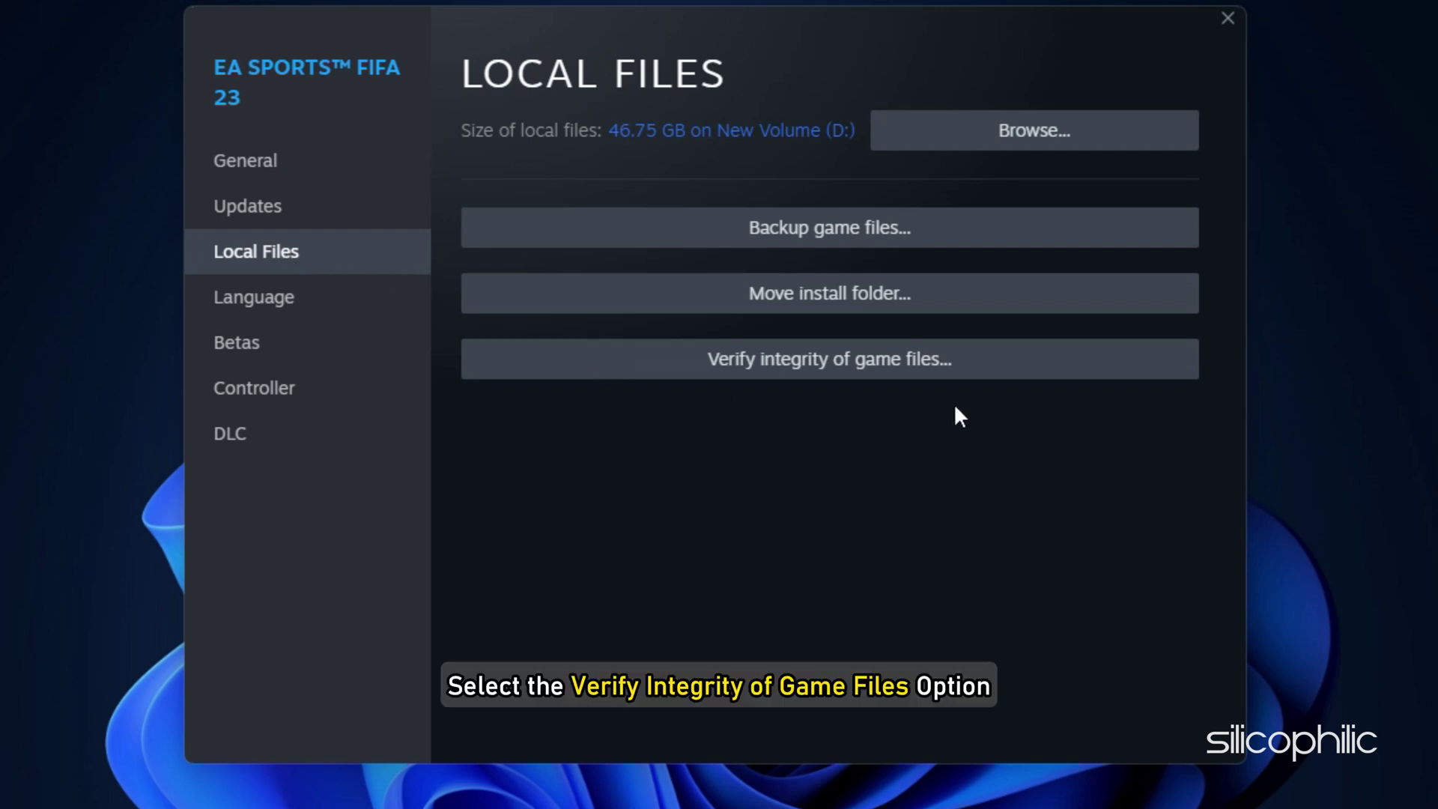
{"action": "left_click", "coordinate": [1034, 374]}
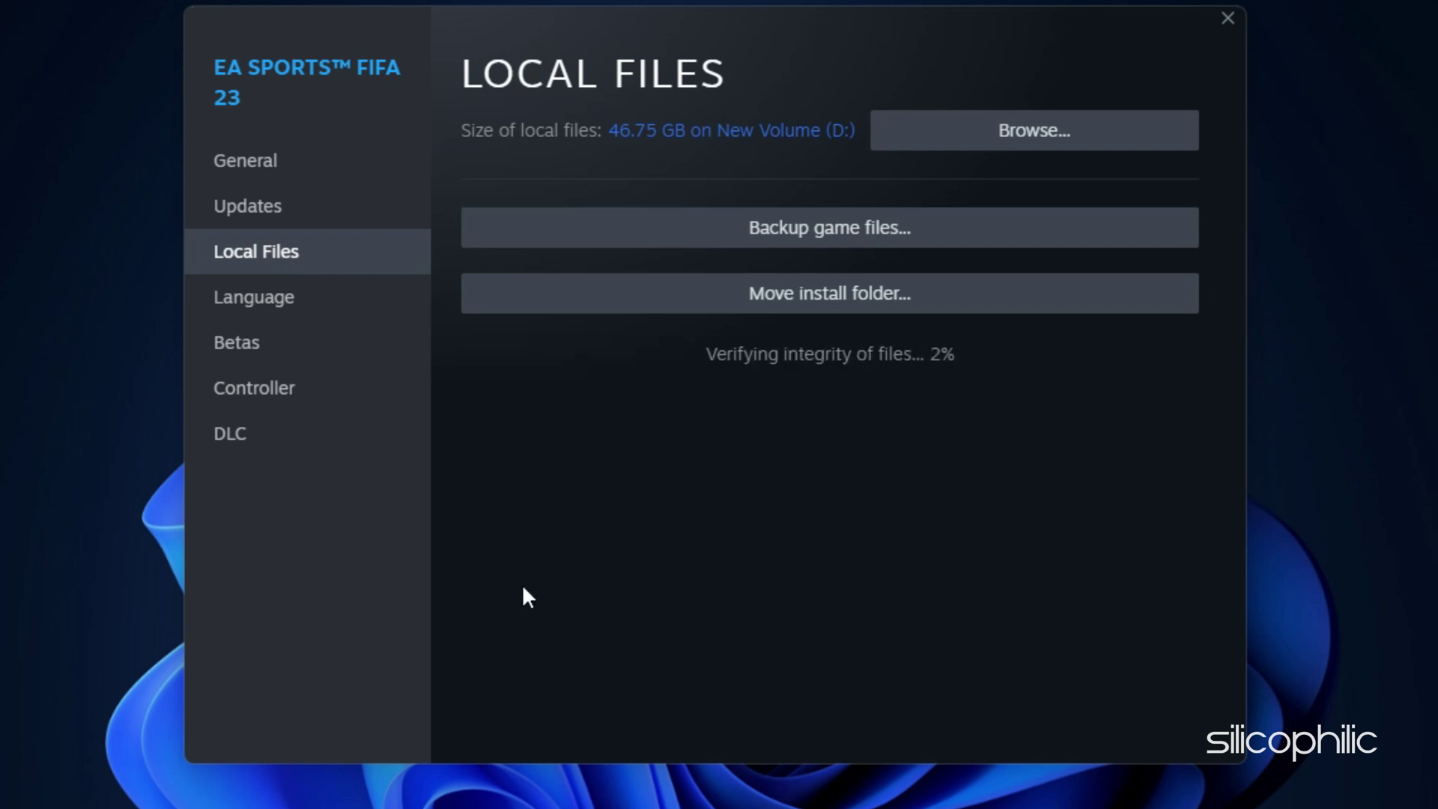